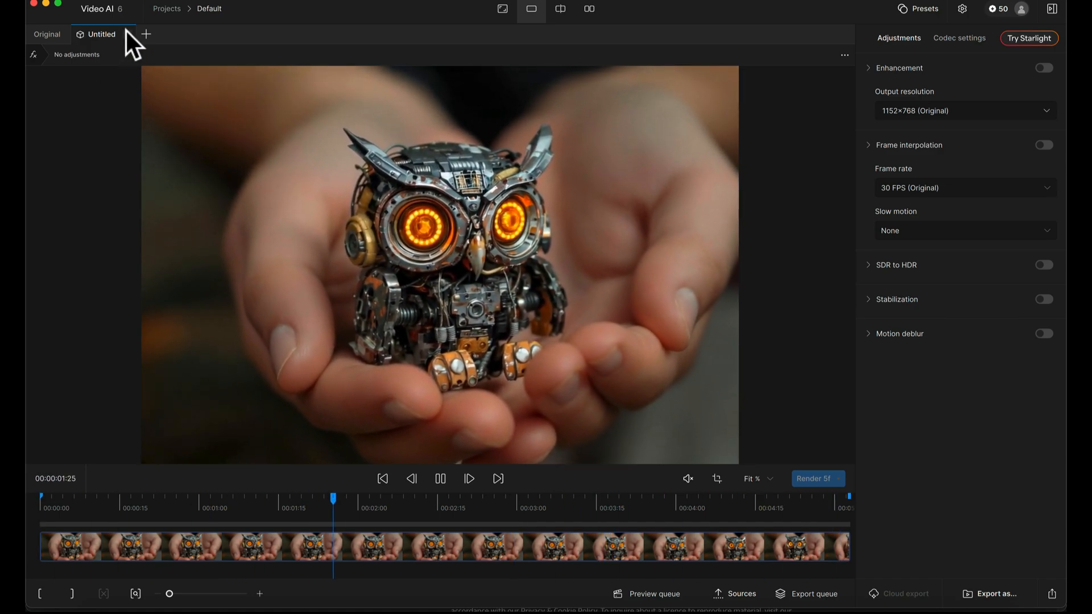
Close the untitled version tab and close all sources in the Default project.
{"action": "left_click", "coordinate": [127, 35]}
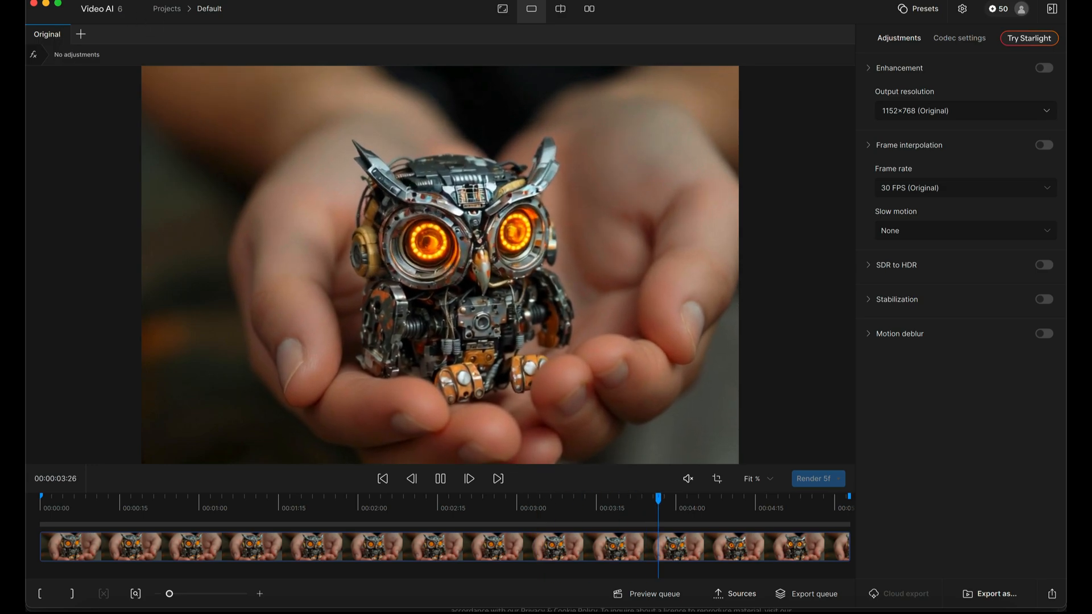
{"action": "left_click", "coordinate": [141, 3]}
{"action": "left_click", "coordinate": [168, 104]}
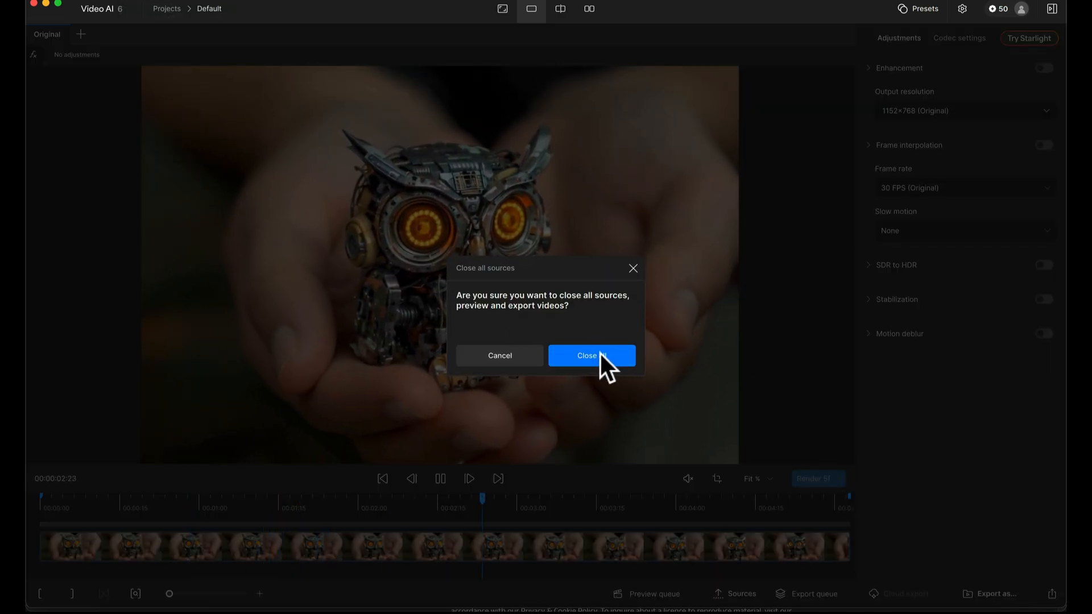
{"action": "left_click", "coordinate": [600, 353]}
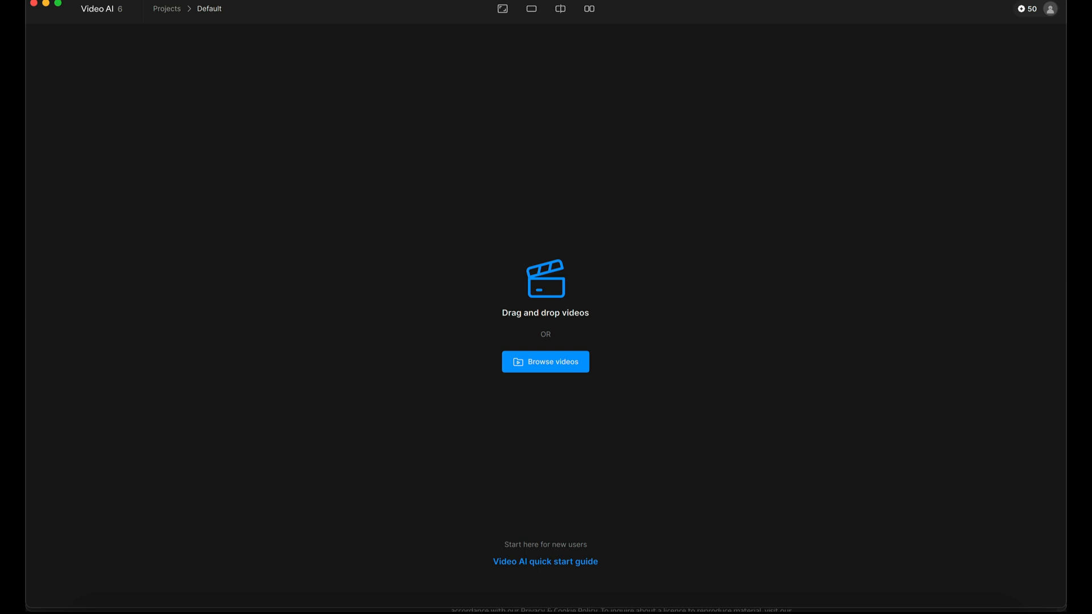
Import the robot owl video and rename its untitled version tab as Processed.
{"action": "left_click_drag", "start_coordinate": [877, 376], "coordinate": [511, 301]}
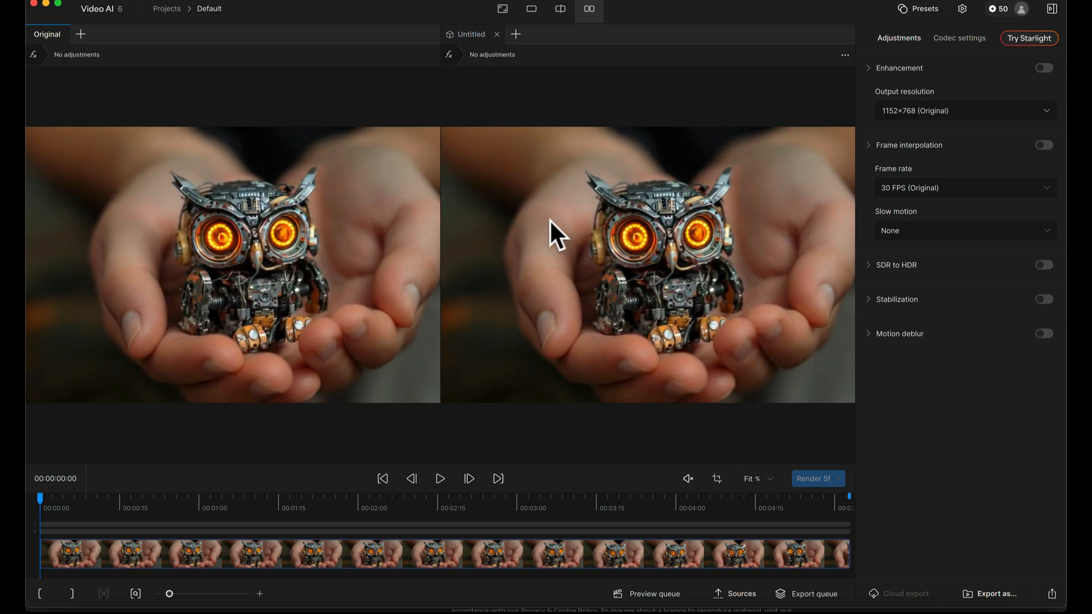
{"action": "left_click", "coordinate": [472, 35]}
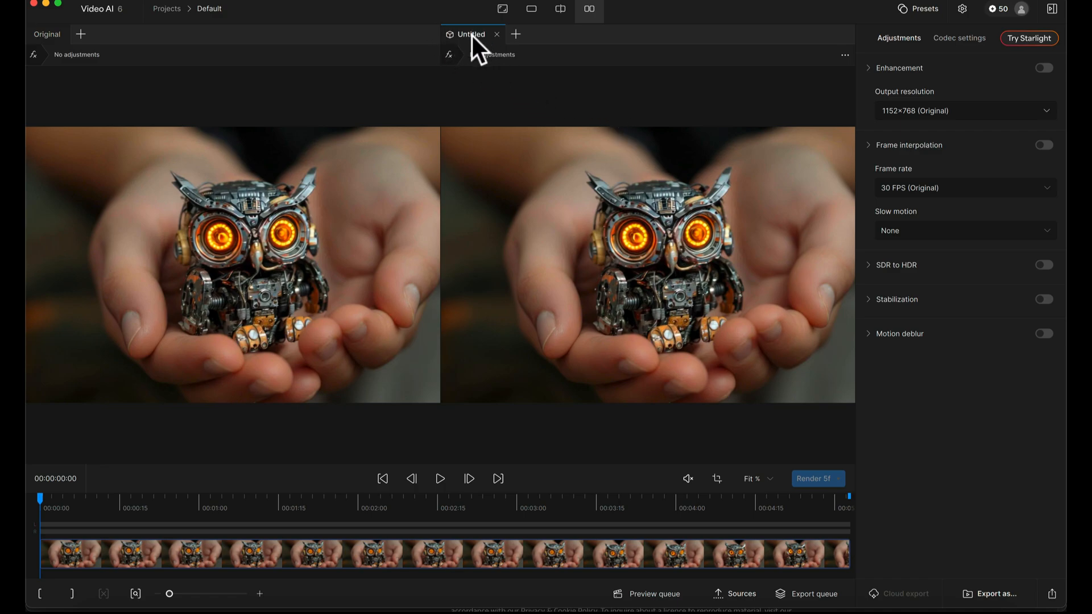
{"action": "left_click", "coordinate": [41, 35]}
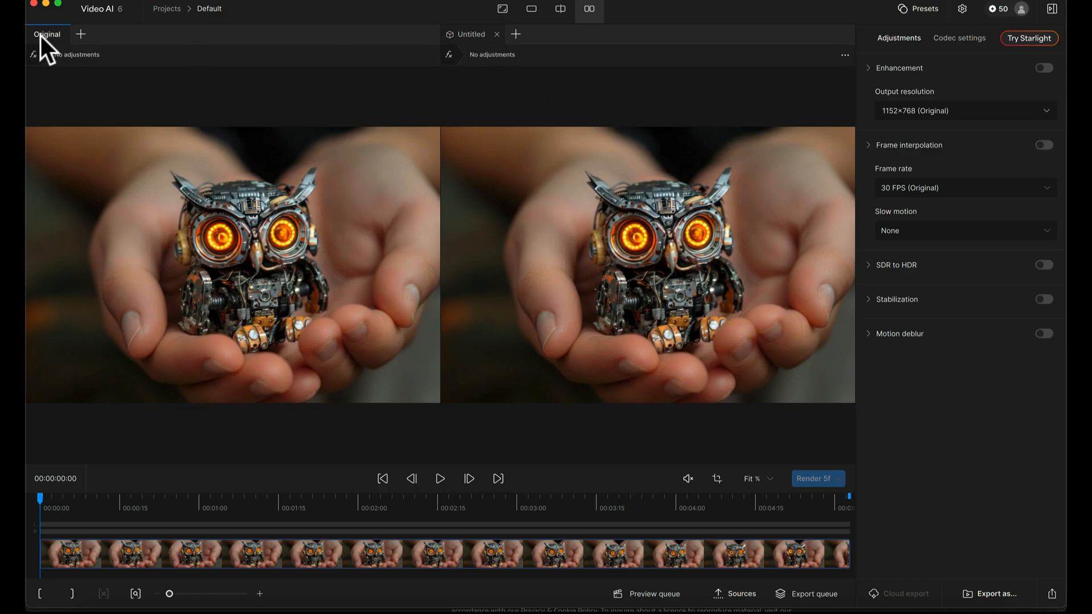
{"action": "double_click", "coordinate": [468, 36]}
{"action": "type", "text": "Processed"}
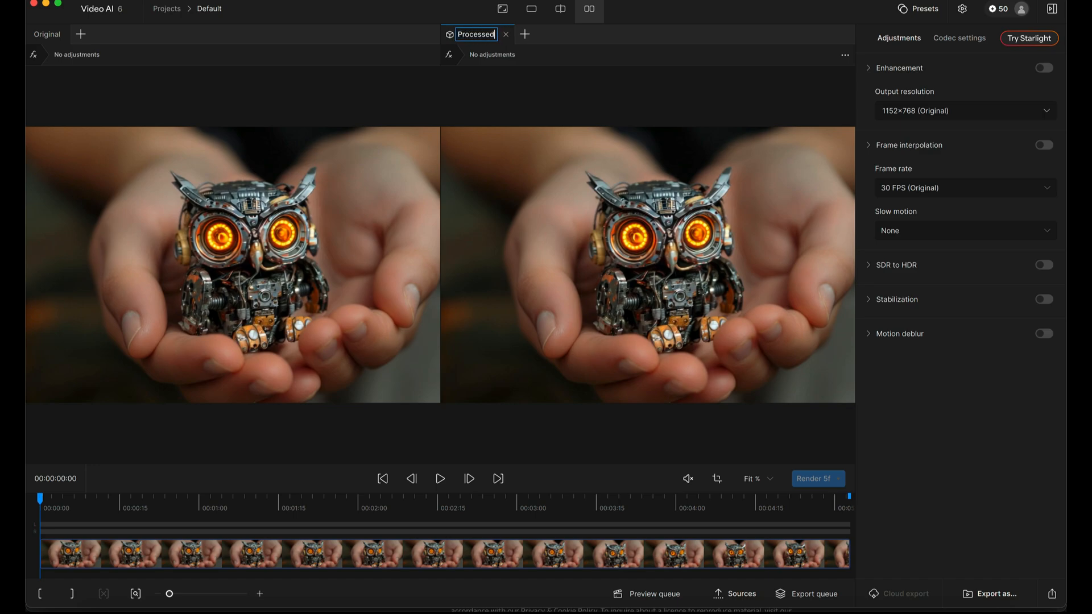
{"action": "key", "text": "Return"}
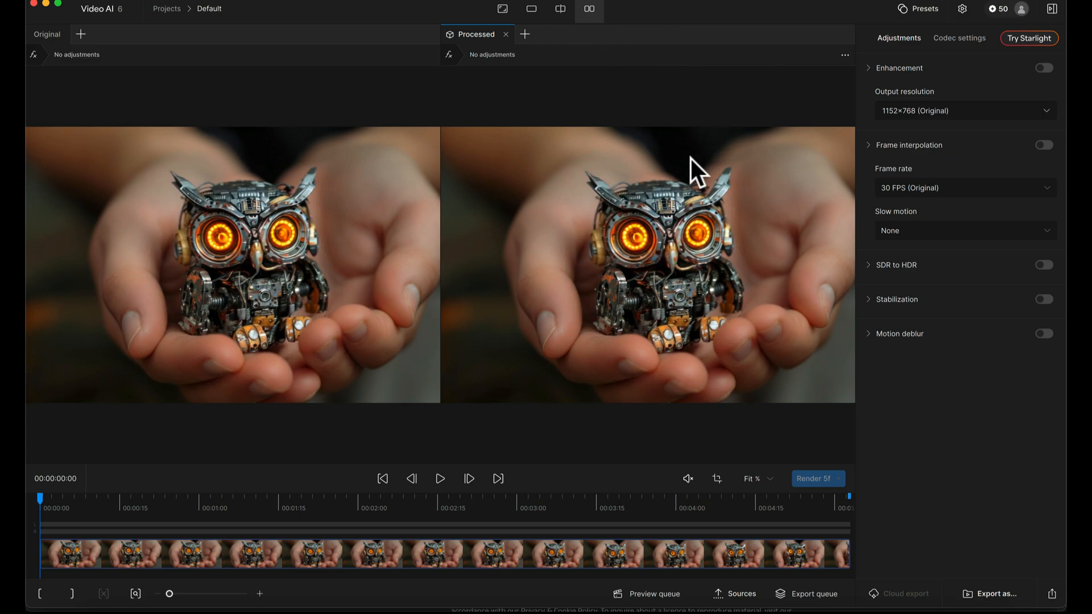
Switch the preview to single view and scrub through the owl clip on the timeline.
{"action": "left_click", "coordinate": [530, 8]}
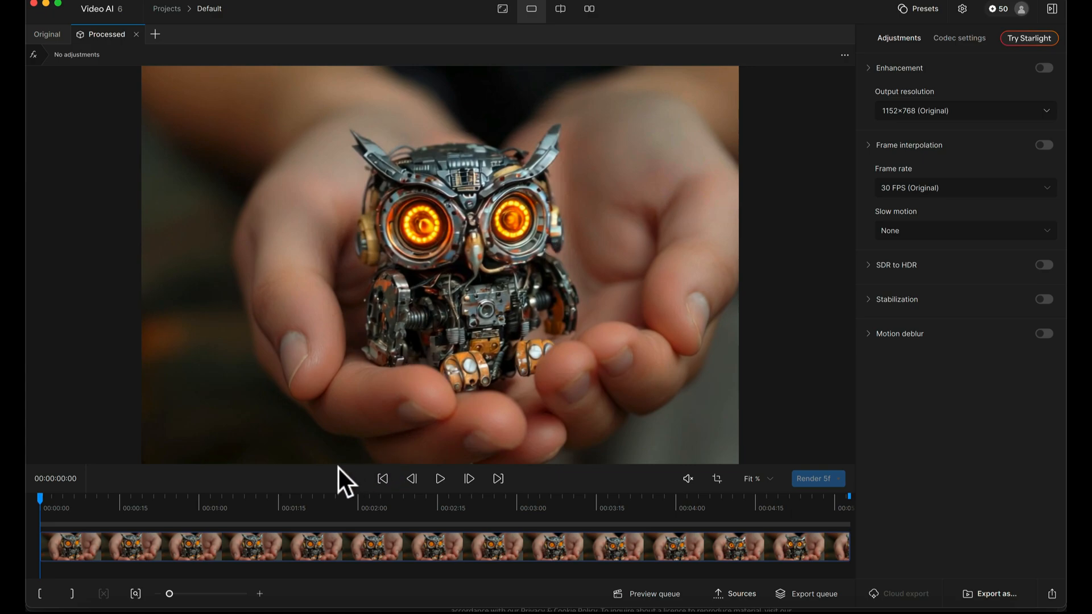
{"action": "left_click_drag", "start_coordinate": [213, 501], "coordinate": [76, 511]}
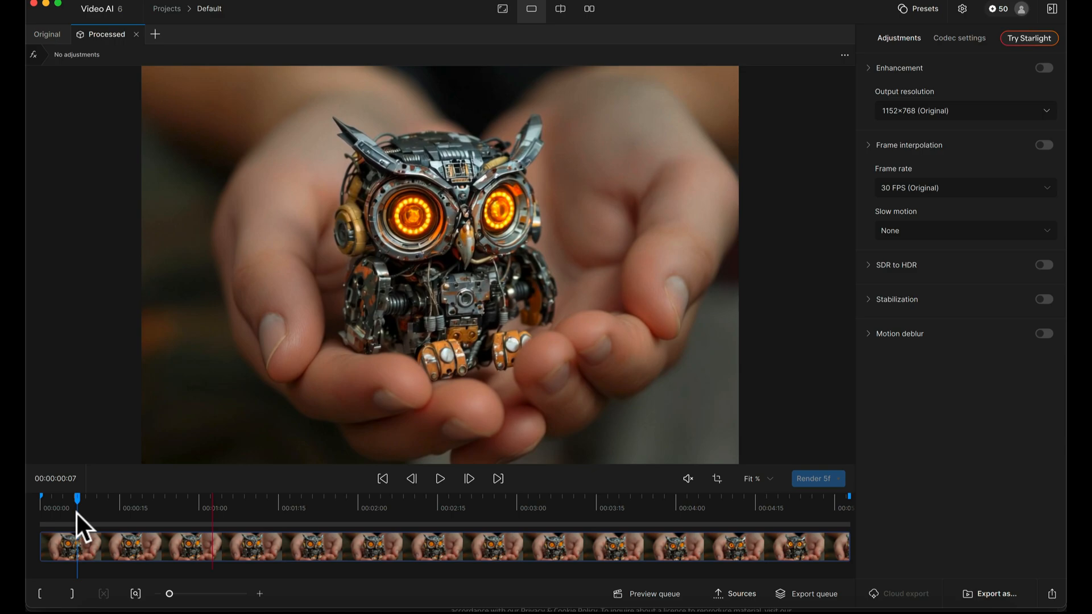
{"action": "left_click_drag", "start_coordinate": [205, 513], "coordinate": [124, 507]}
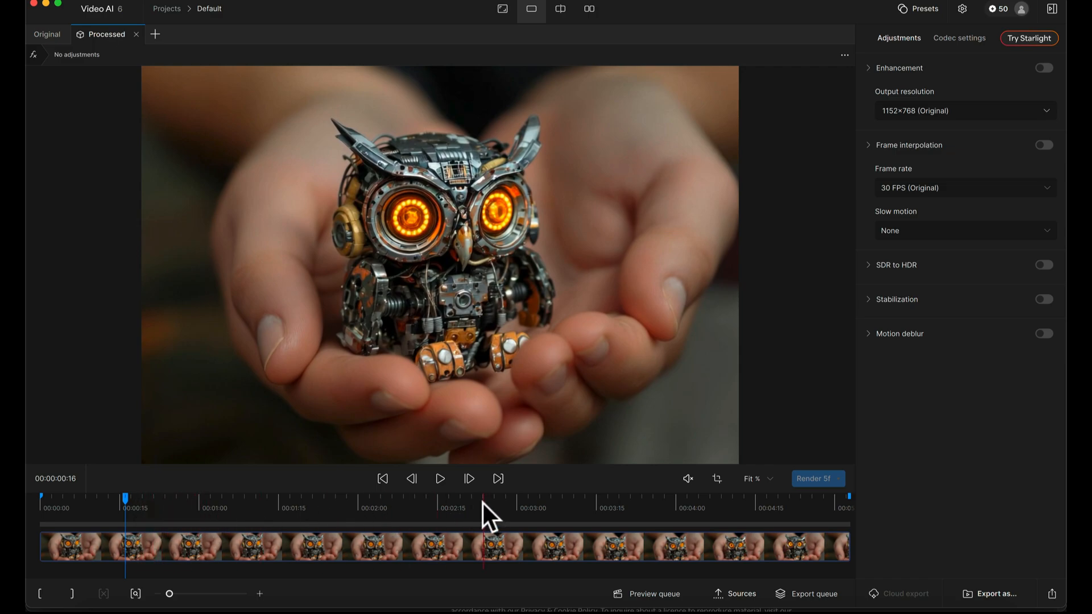
{"action": "left_click", "coordinate": [555, 513]}
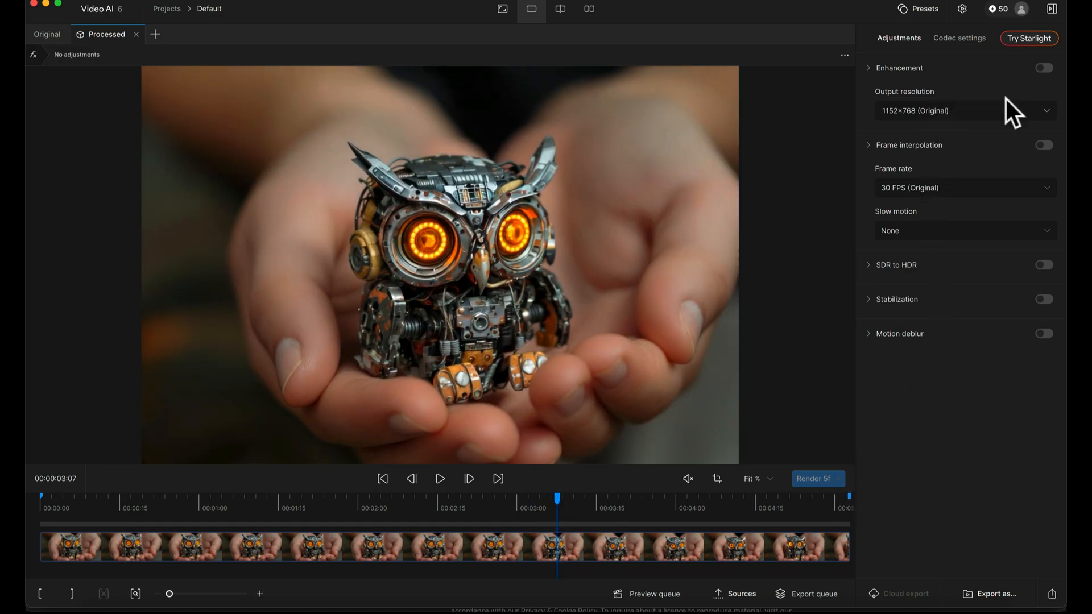
Set the output resolution to 2x Upscale and the preview render length to Min (5 frames).
{"action": "left_click", "coordinate": [952, 109]}
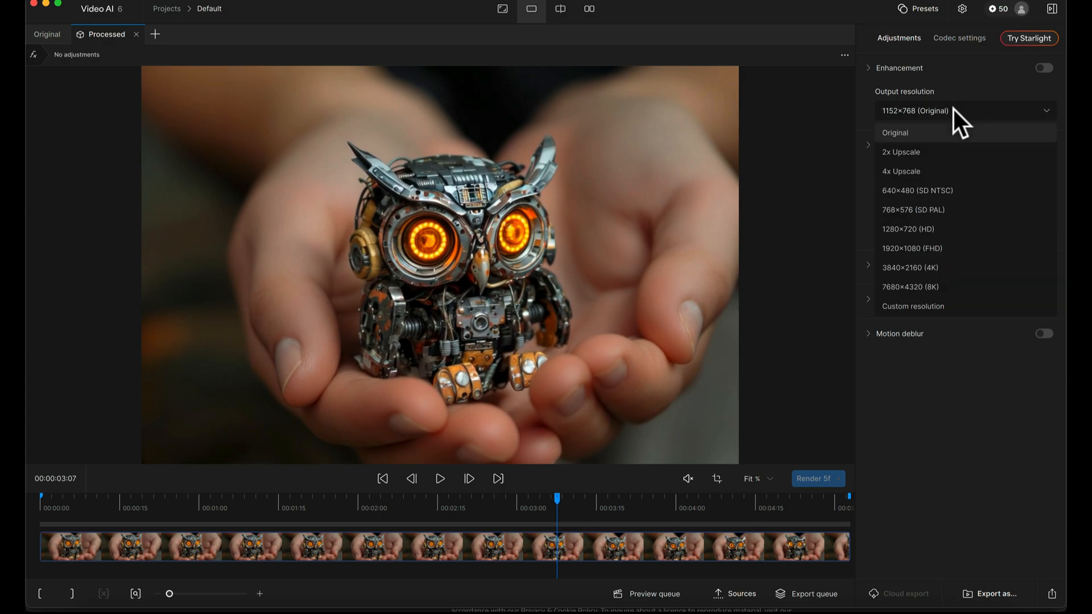
{"action": "left_click", "coordinate": [929, 151]}
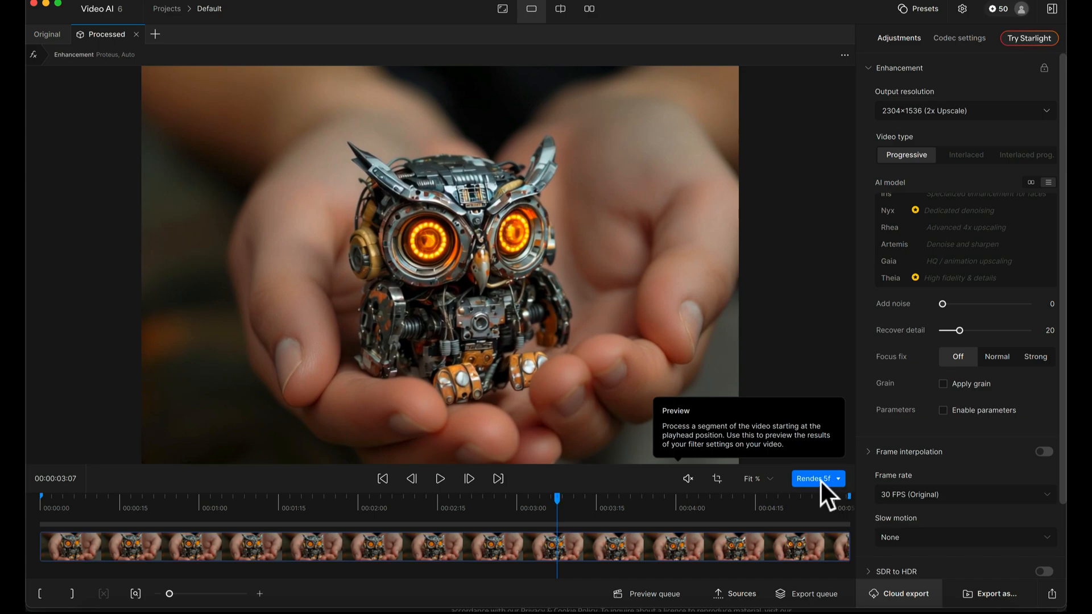
{"action": "left_click", "coordinate": [838, 479]}
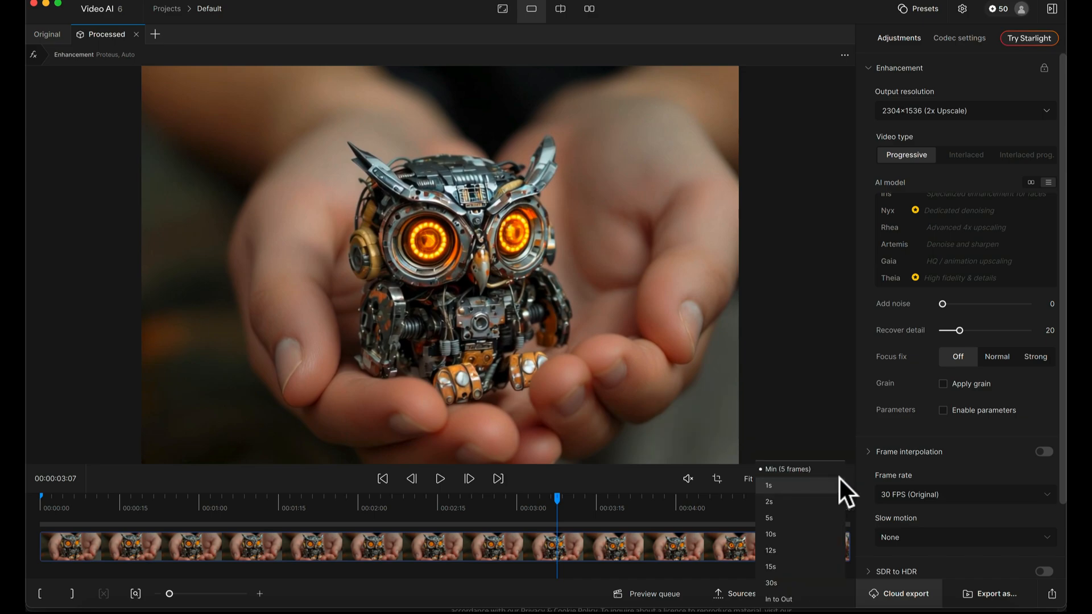
{"action": "left_click", "coordinate": [790, 471]}
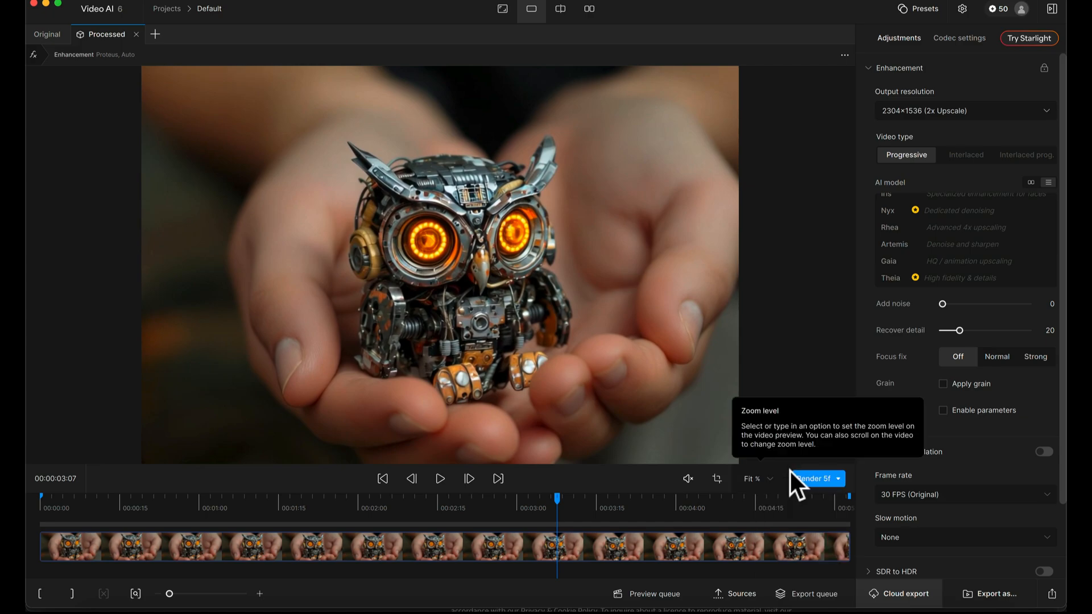
Move the playhead to 00:00:02:16 and render a five-frame preview from there.
{"action": "left_click", "coordinate": [358, 507]}
{"action": "left_click_drag", "start_coordinate": [357, 506], "coordinate": [447, 509]}
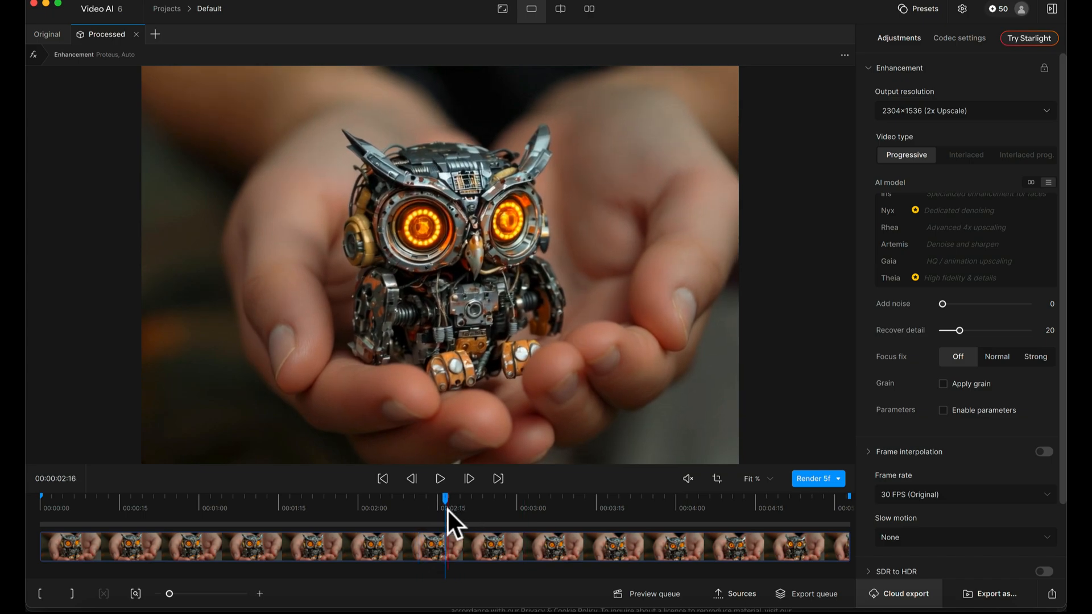
{"action": "left_click", "coordinate": [811, 480]}
Set the preview zoom to 100% and examine the owl's face in the rendered frames.
{"action": "left_click", "coordinate": [772, 481]}
{"action": "left_click", "coordinate": [761, 515]}
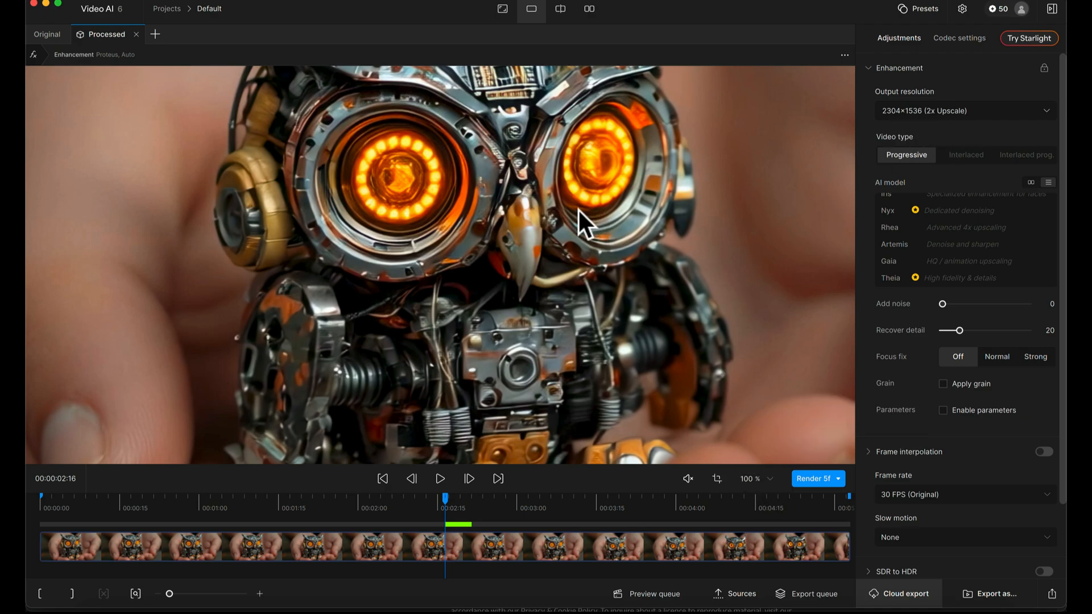
{"action": "left_click_drag", "start_coordinate": [630, 169], "coordinate": [654, 238]}
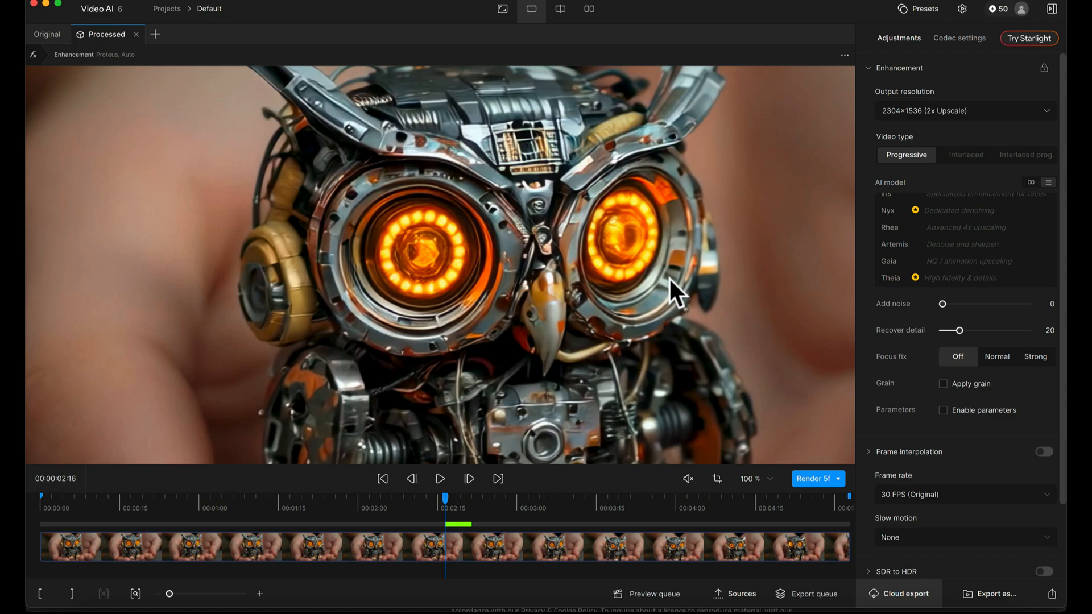
{"action": "mouse_move", "coordinate": [669, 277]}
{"action": "left_mouse_down"}
{"action": "mouse_move", "coordinate": [624, 217]}
{"action": "mouse_move", "coordinate": [654, 216]}
{"action": "mouse_move", "coordinate": [673, 257]}
{"action": "left_mouse_up"}
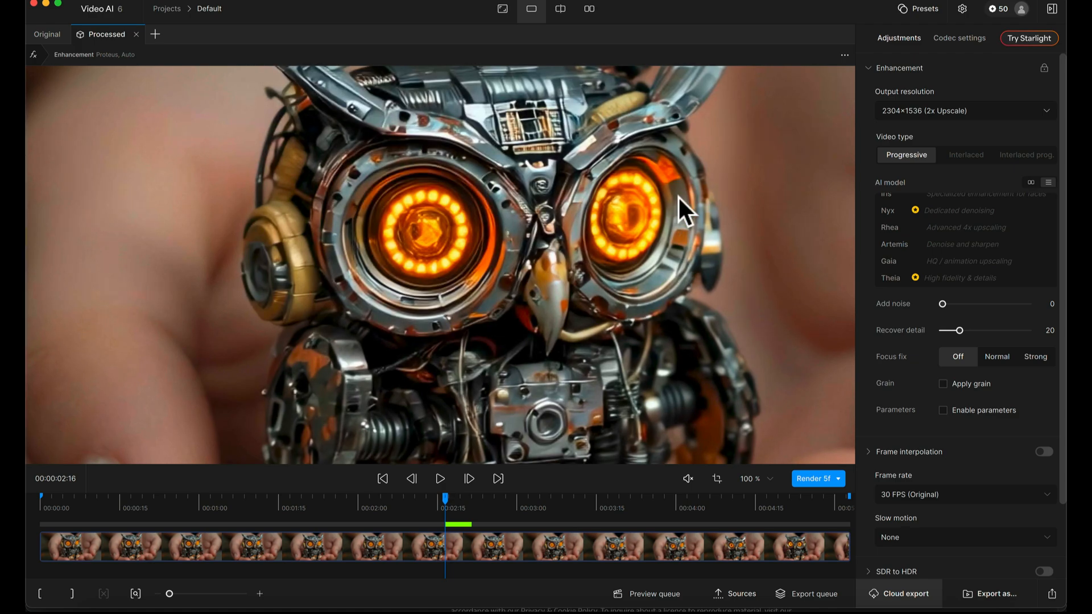
Compare the original and processed versions in side-by-side and split views, and return to single view.
{"action": "left_click", "coordinate": [585, 12]}
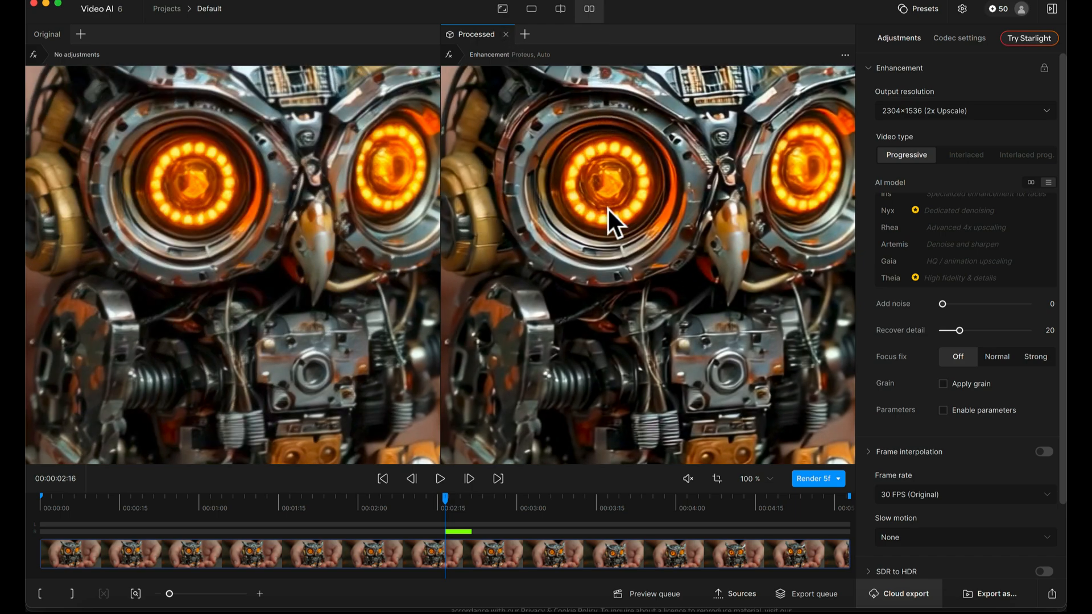
{"action": "left_click_drag", "start_coordinate": [607, 207], "coordinate": [623, 295]}
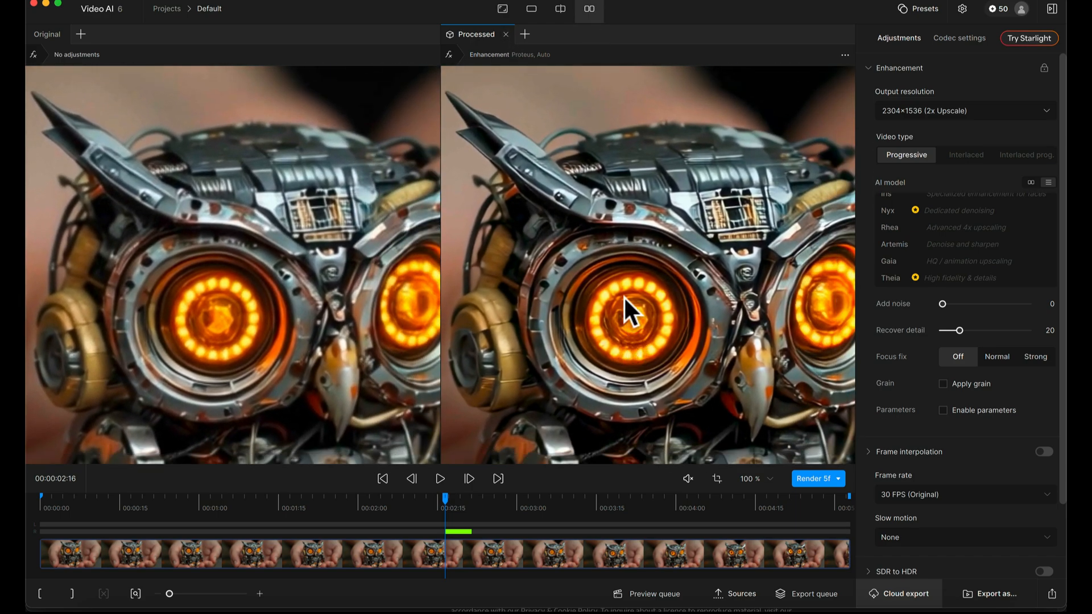
{"action": "left_click", "coordinate": [560, 9]}
{"action": "left_click_drag", "start_coordinate": [443, 297], "coordinate": [291, 292]}
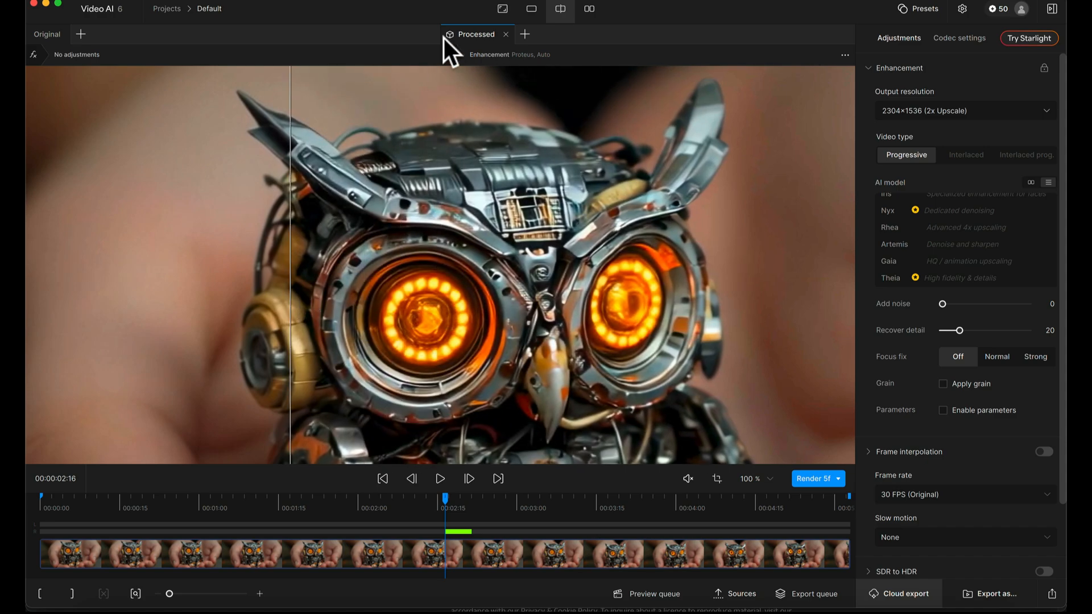
{"action": "left_click", "coordinate": [531, 8]}
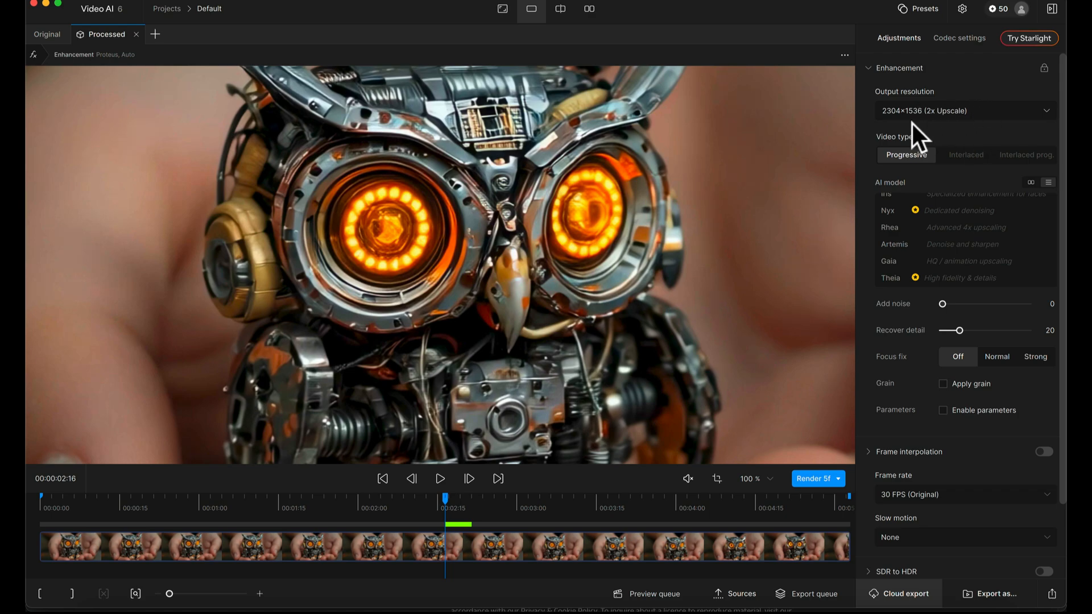
Review the available AI enhancement models from Proteus to Theia.
{"action": "scroll", "coordinate": [936, 214], "scroll_direction": "up", "scroll_amount": 2}
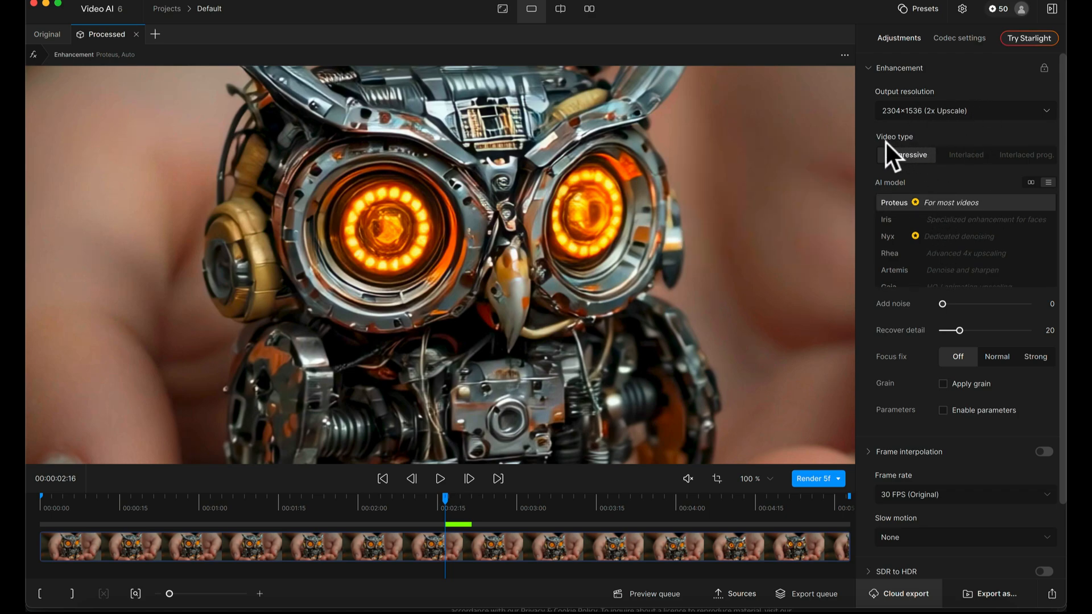
{"action": "mouse_move", "coordinate": [884, 181]}
{"action": "scroll", "coordinate": [947, 213], "scroll_direction": "down", "scroll_amount": 1}
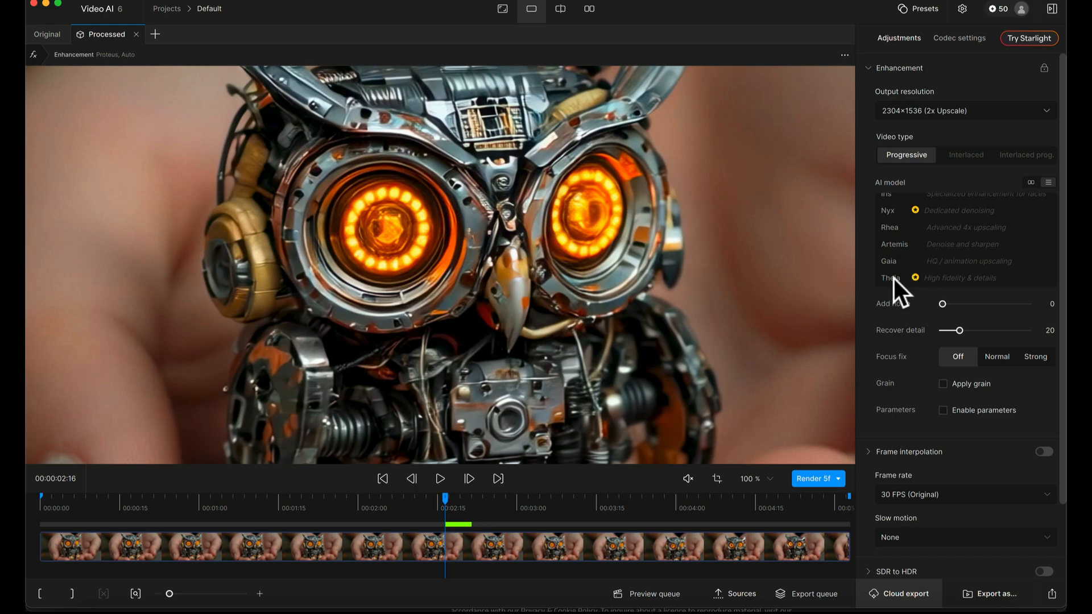
{"action": "scroll", "coordinate": [894, 279], "scroll_direction": "up", "scroll_amount": 1}
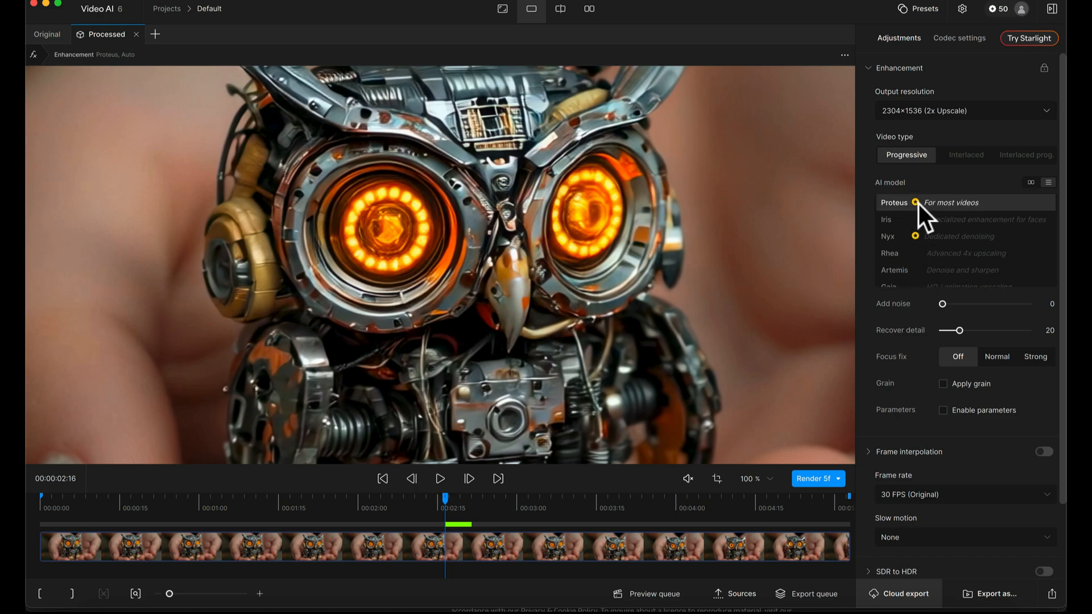
{"action": "scroll", "coordinate": [927, 225], "scroll_direction": "down", "scroll_amount": 2}
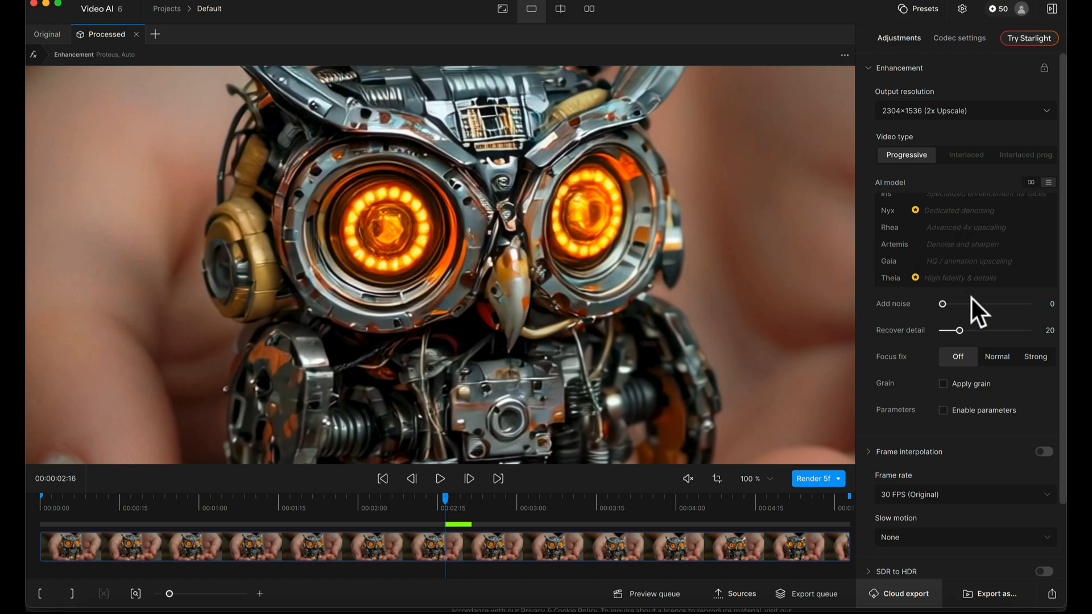
Enable grain in the enhancement settings and render the five-frame preview again.
{"action": "scroll", "coordinate": [972, 298], "scroll_direction": "down", "scroll_amount": 3}
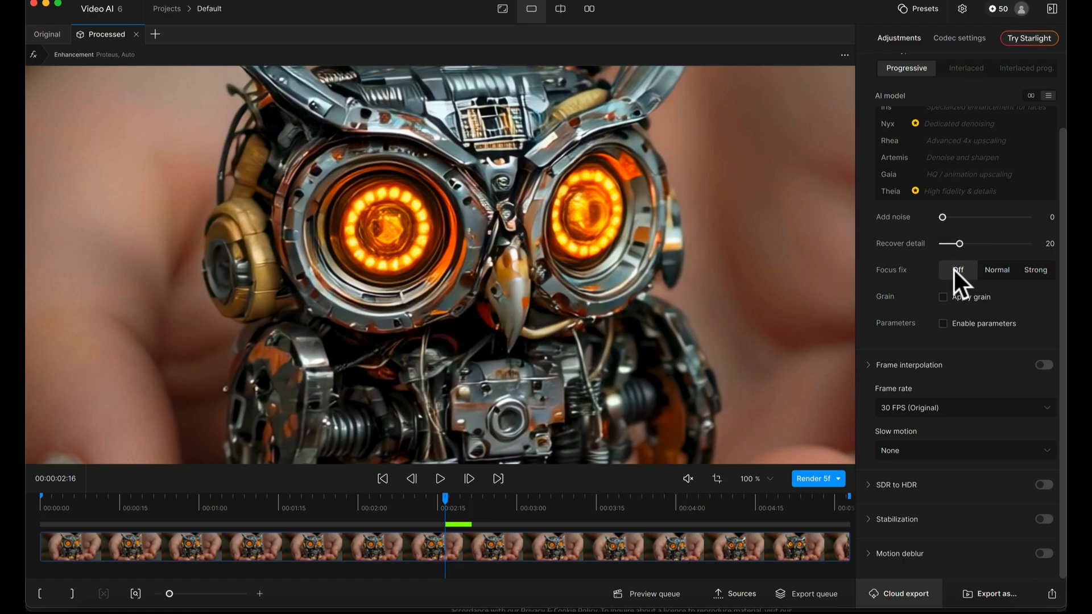
{"action": "left_click", "coordinate": [943, 297]}
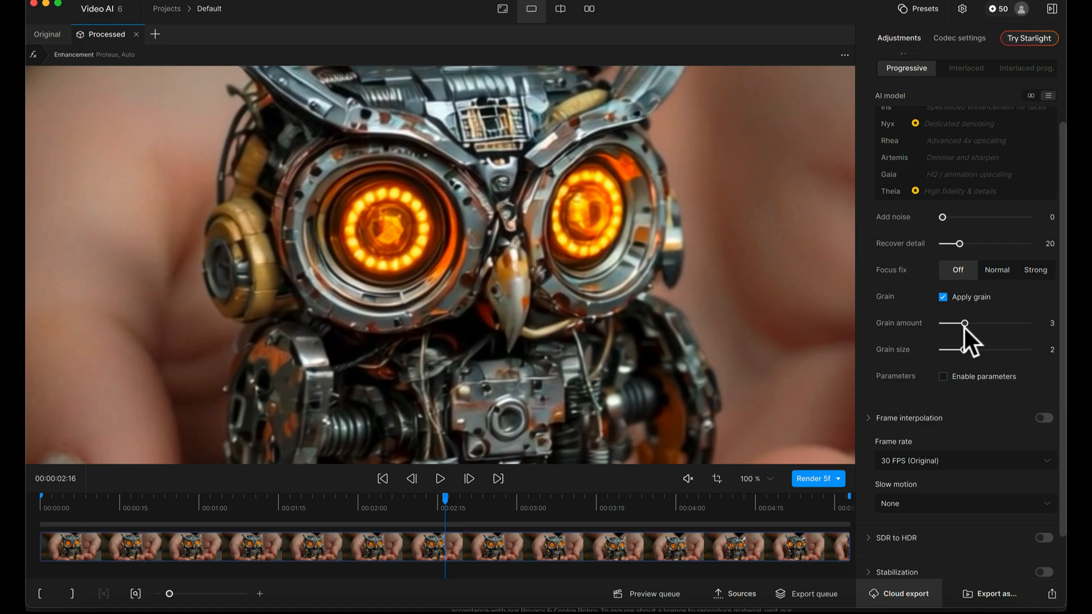
{"action": "left_click", "coordinate": [810, 480]}
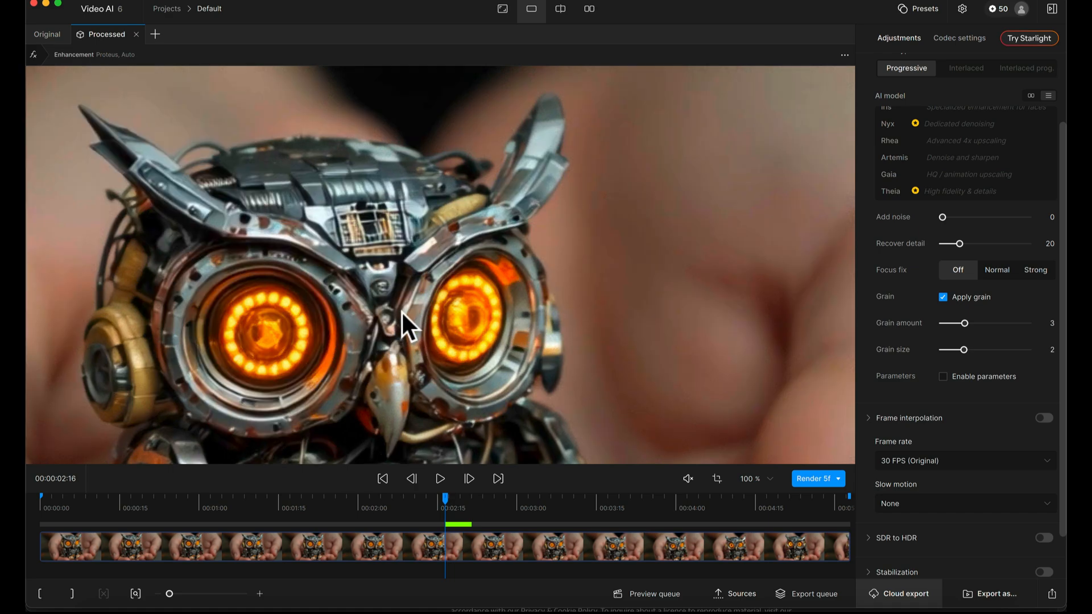
Examine the grain in the newly rendered preview across the owl, the fingers and the blurred background.
{"action": "left_click_drag", "start_coordinate": [401, 311], "coordinate": [752, 112]}
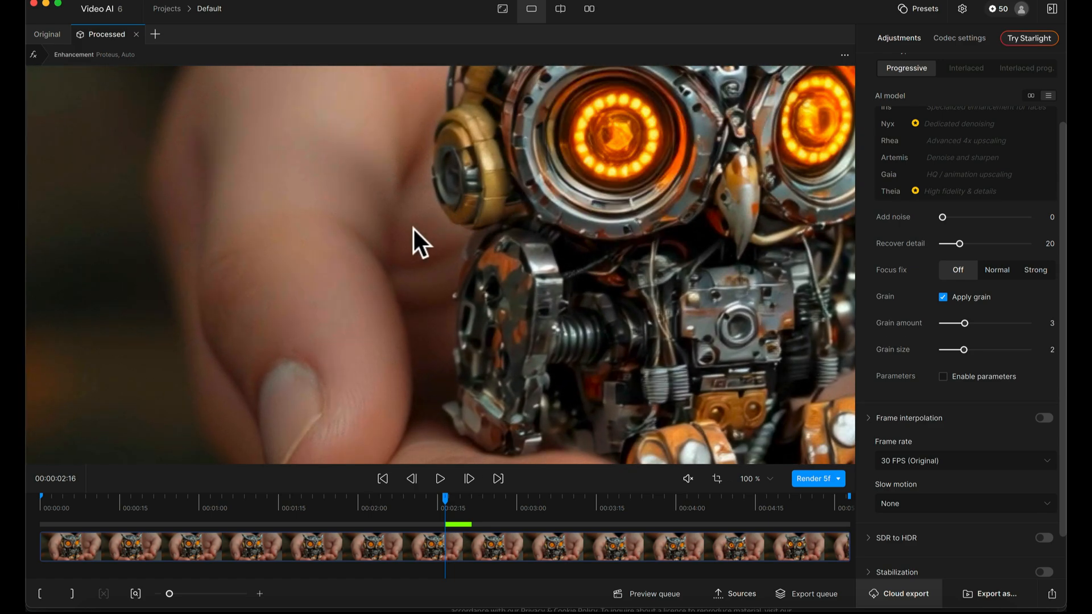
{"action": "left_click_drag", "start_coordinate": [759, 224], "coordinate": [610, 332]}
{"action": "left_click_drag", "start_coordinate": [540, 319], "coordinate": [653, 178]}
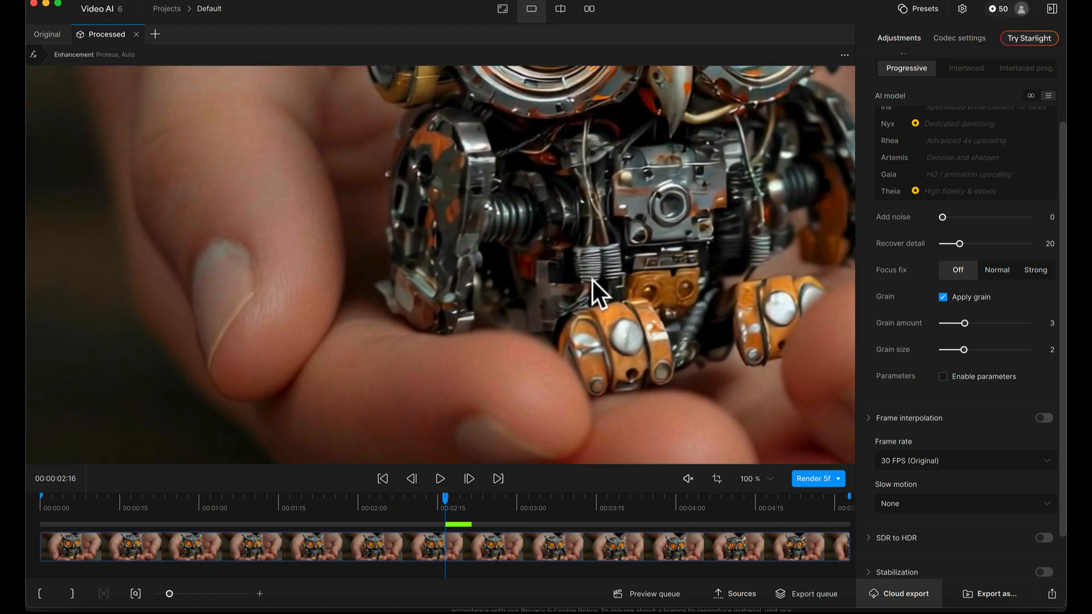
{"action": "left_click_drag", "start_coordinate": [223, 268], "coordinate": [529, 308]}
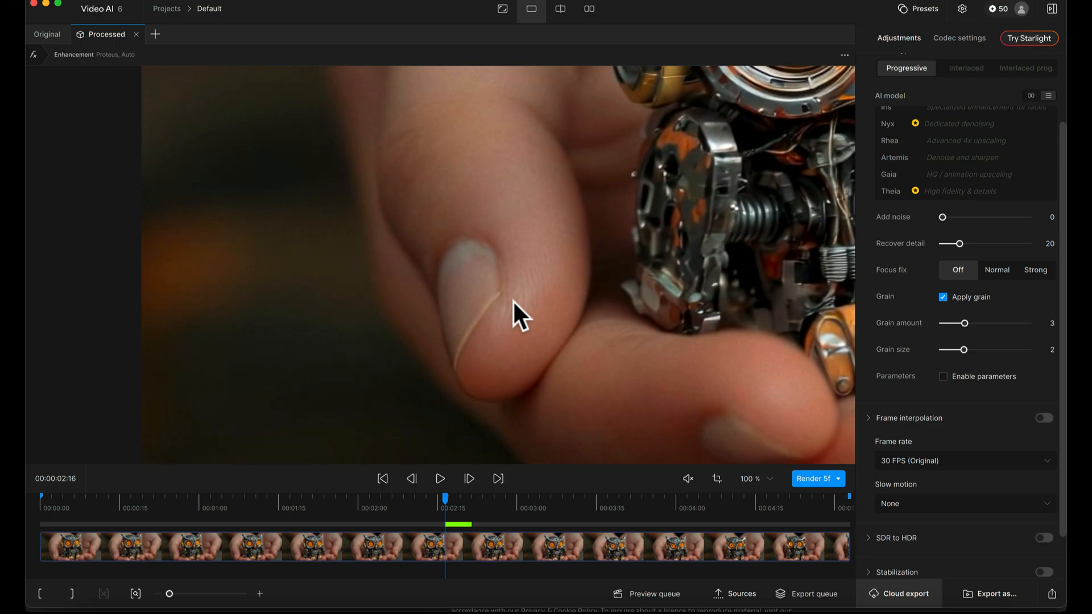
{"action": "left_click_drag", "start_coordinate": [727, 215], "coordinate": [516, 247]}
{"action": "left_click_drag", "start_coordinate": [670, 156], "coordinate": [596, 272]}
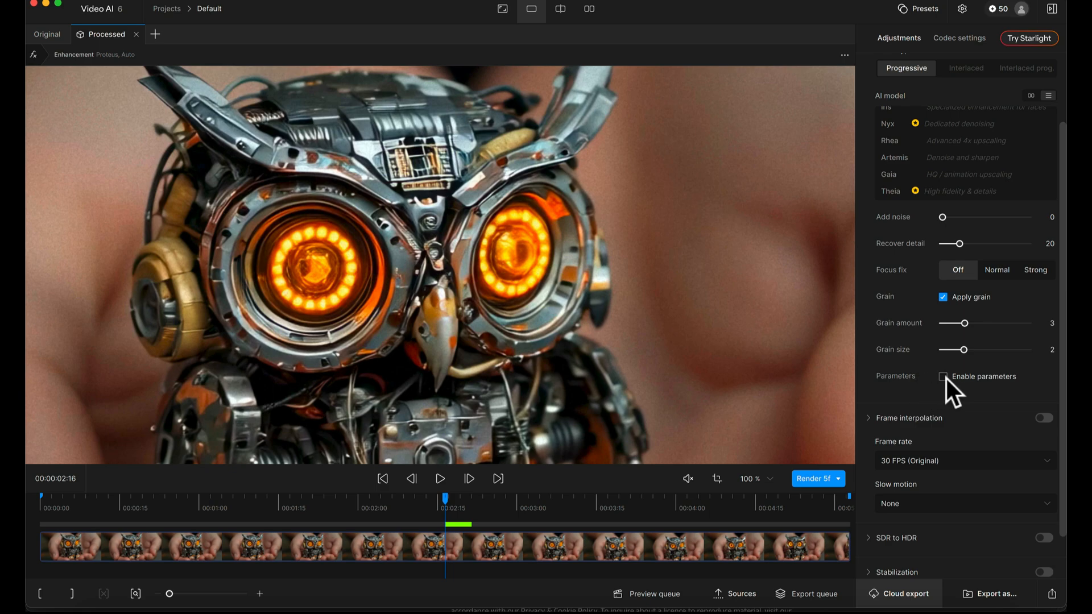
Enable the enhancement parameters and set Sharpen to 16 and Improve detail to 20.
{"action": "scroll", "coordinate": [946, 379], "scroll_direction": "down", "scroll_amount": 2}
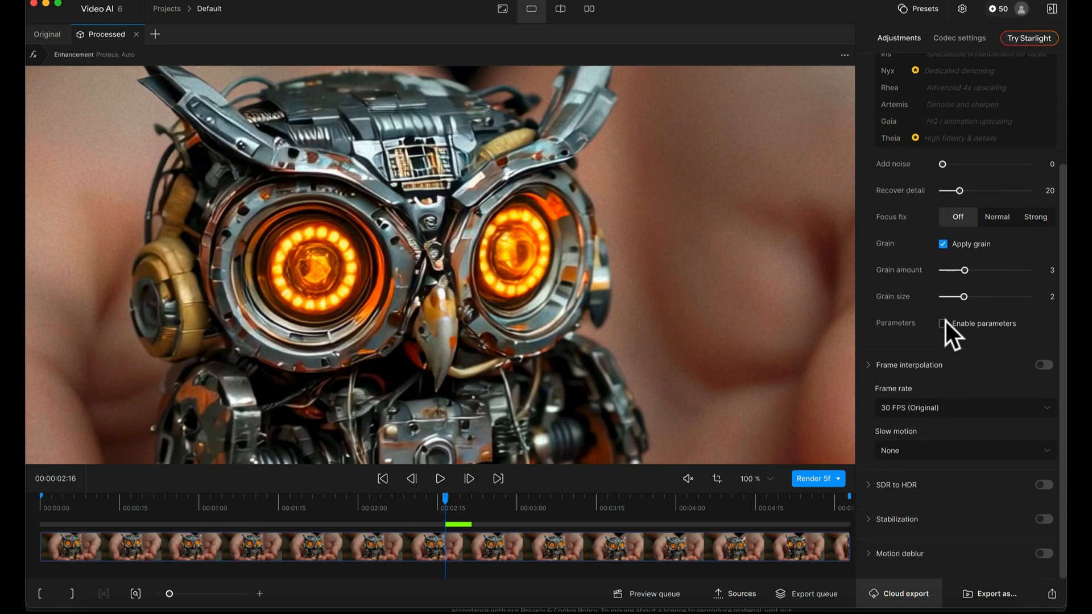
{"action": "left_click", "coordinate": [943, 323]}
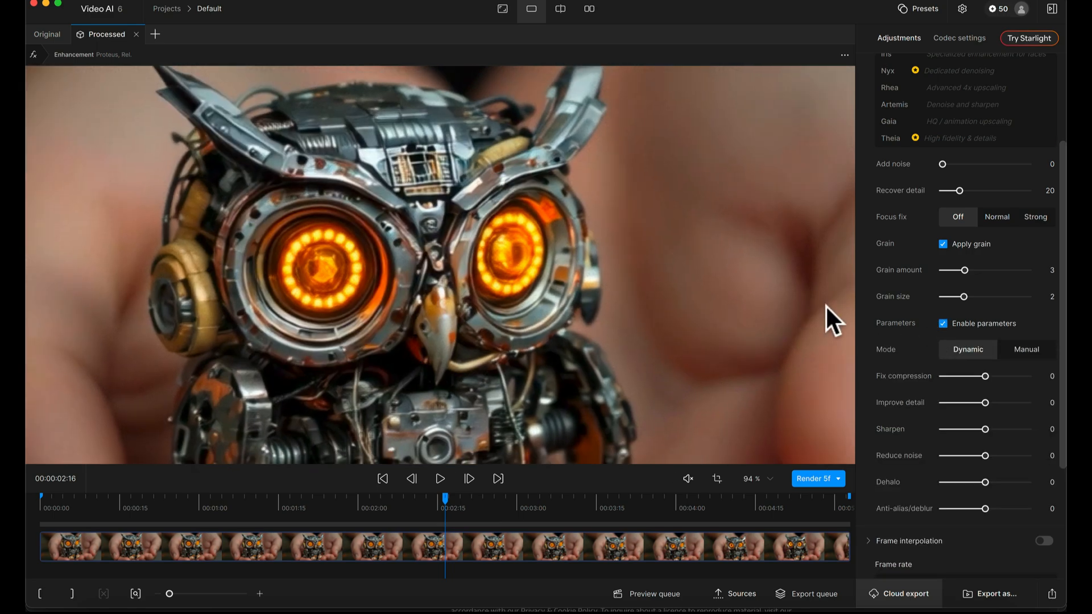
{"action": "scroll", "coordinate": [878, 333], "scroll_direction": "down", "scroll_amount": 2}
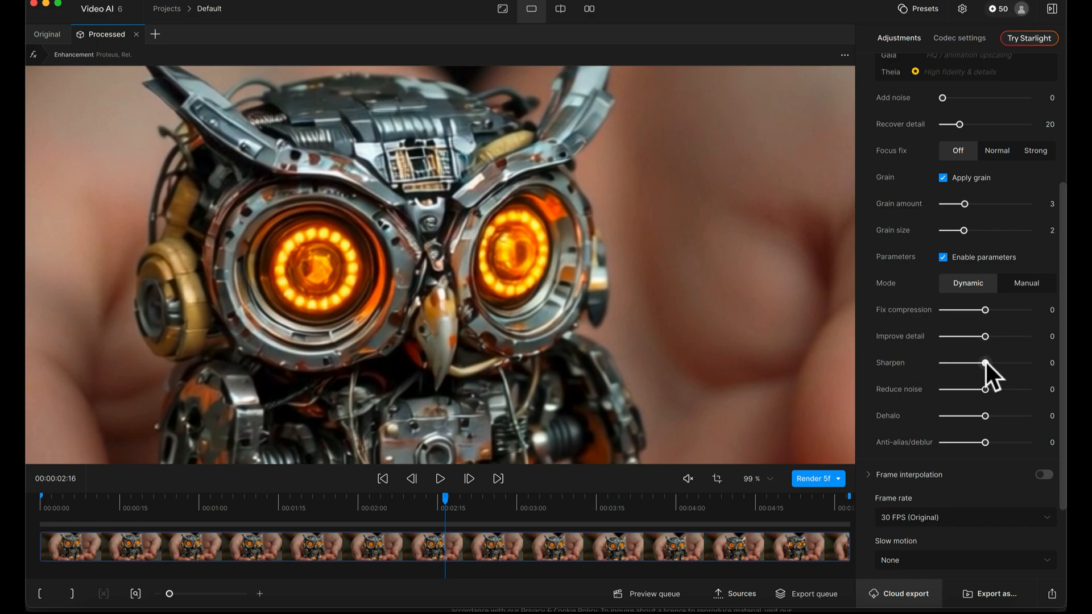
{"action": "left_click_drag", "start_coordinate": [986, 363], "coordinate": [993, 337]}
{"action": "left_click_drag", "start_coordinate": [992, 337], "coordinate": [993, 336]}
Render the five-frame preview again, inspect the owl's lower body, and set the preview zoom to Fit.
{"action": "left_click", "coordinate": [810, 480]}
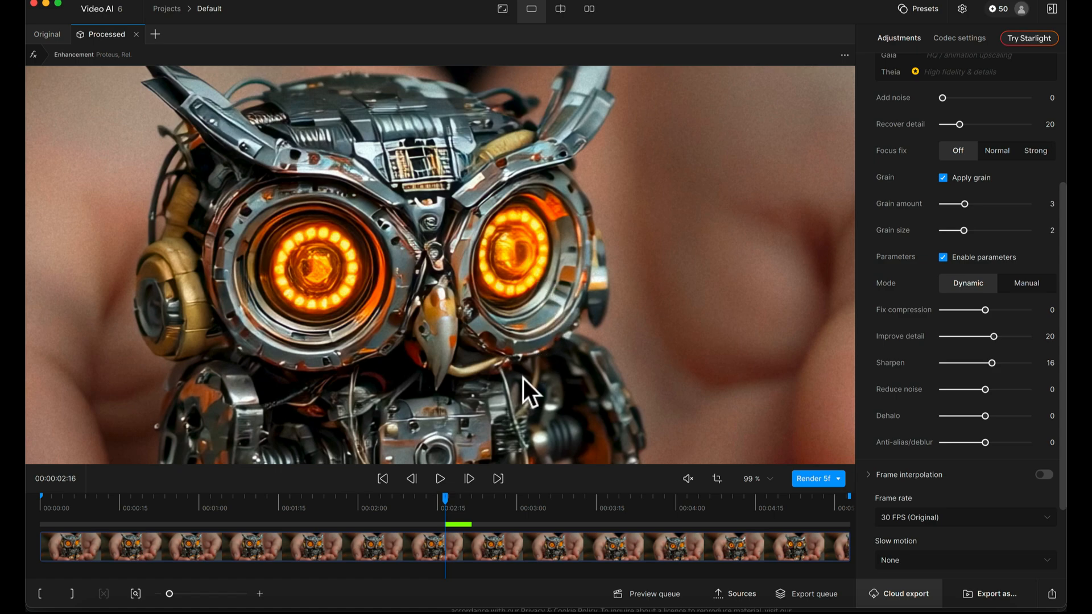
{"action": "left_click_drag", "start_coordinate": [523, 379], "coordinate": [595, 212]}
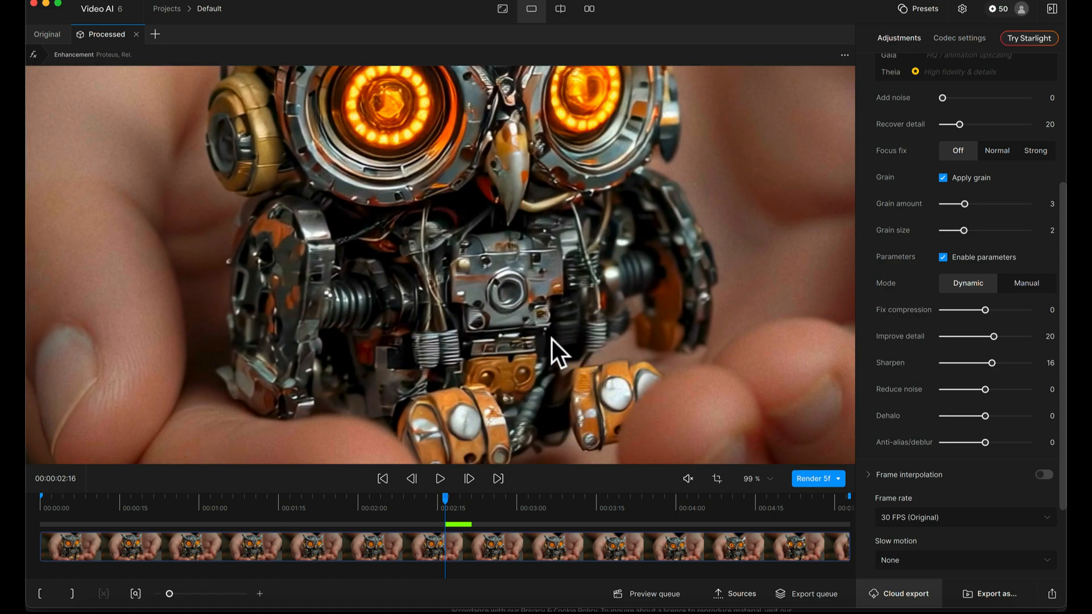
{"action": "left_click", "coordinate": [767, 478]}
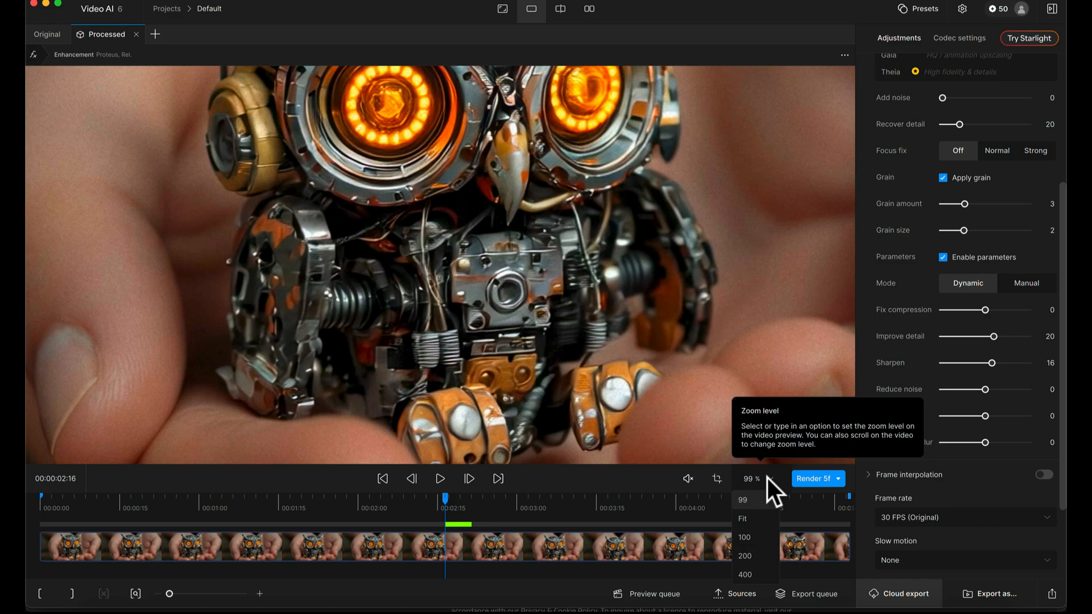
{"action": "left_click", "coordinate": [745, 518]}
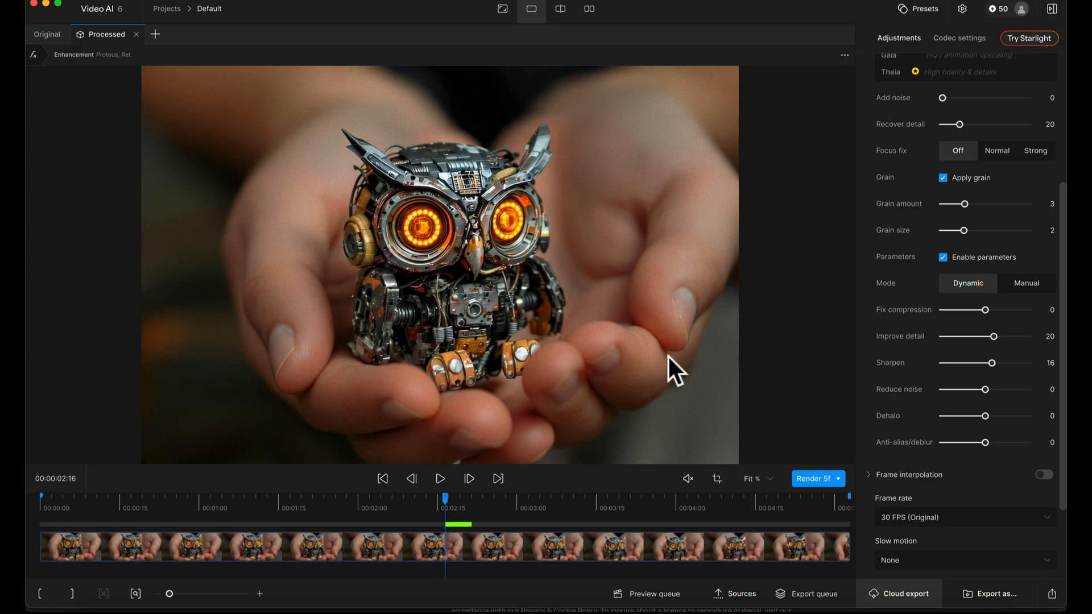
Review the remaining enhancement parameters and the available output frame rates from 23.976 to 120.
{"action": "scroll", "coordinate": [942, 347], "scroll_direction": "down", "scroll_amount": 4}
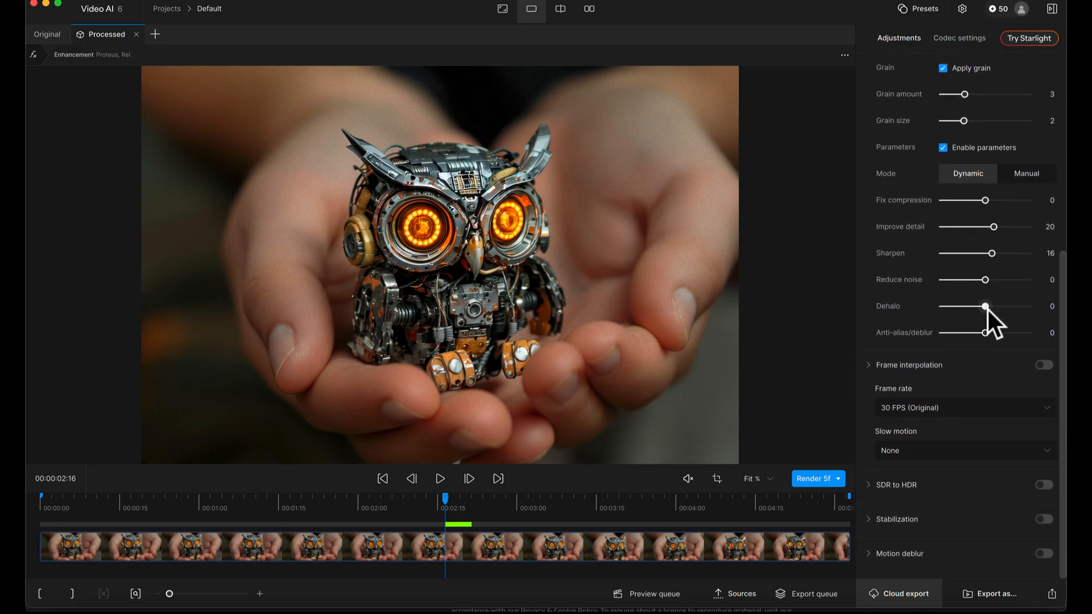
{"action": "left_click", "coordinate": [772, 479]}
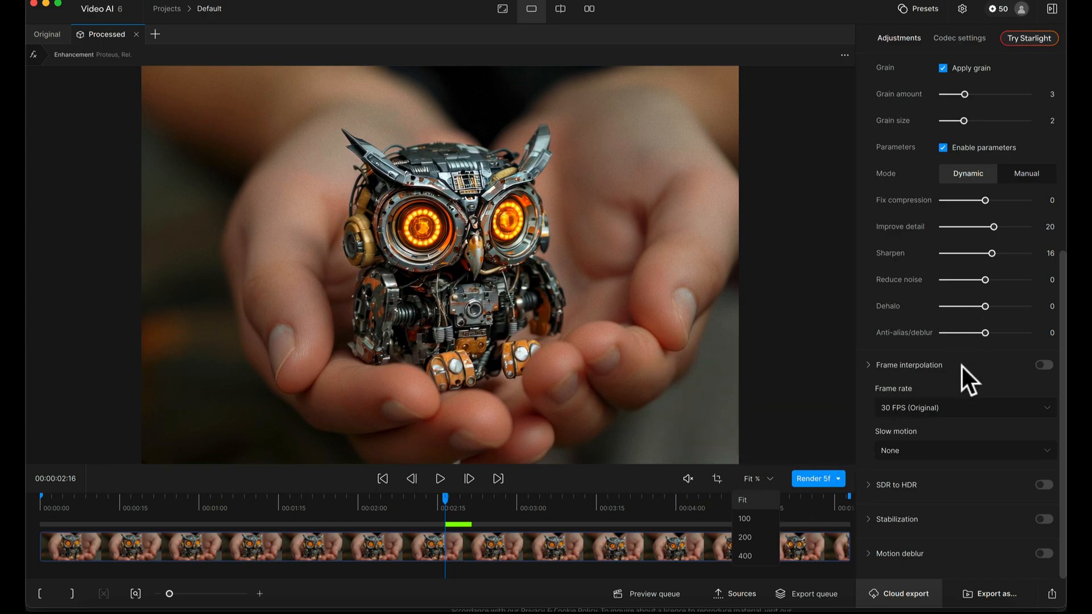
{"action": "left_click", "coordinate": [921, 407]}
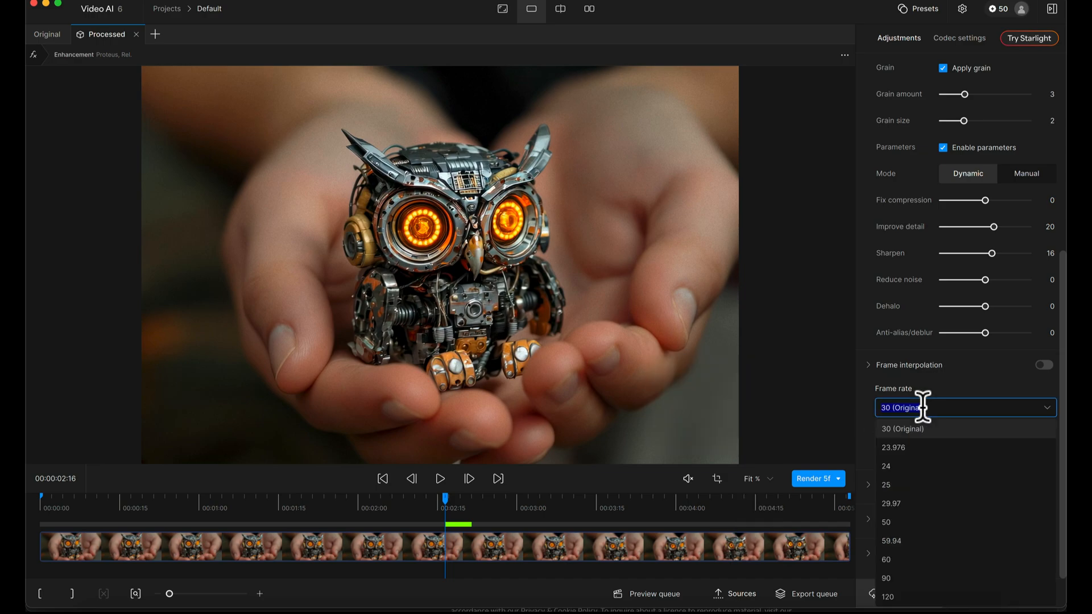
{"action": "left_click", "coordinate": [963, 382]}
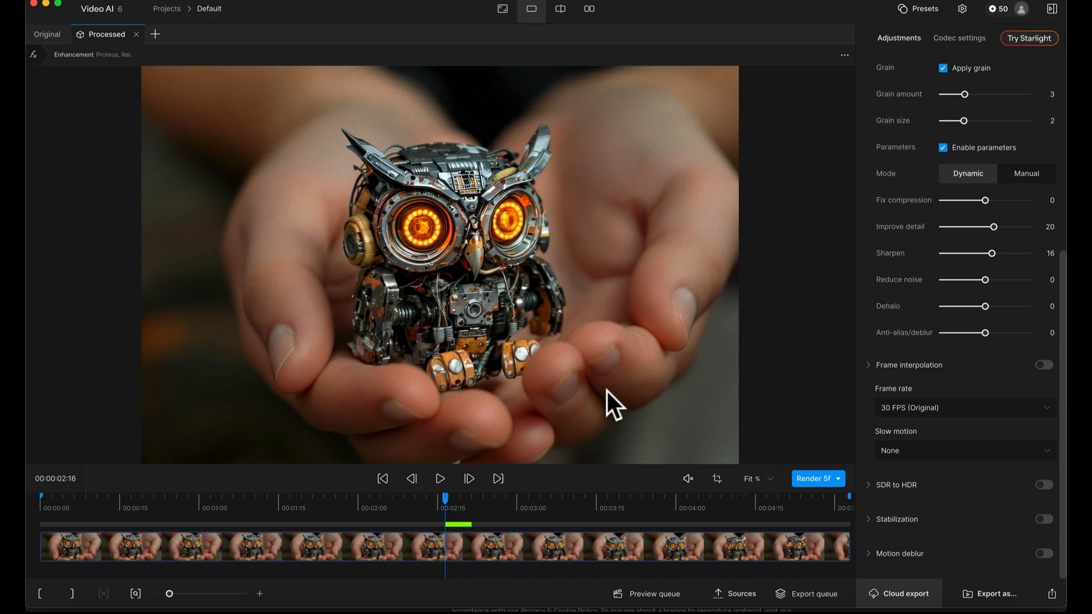
{"action": "left_click", "coordinate": [947, 410]}
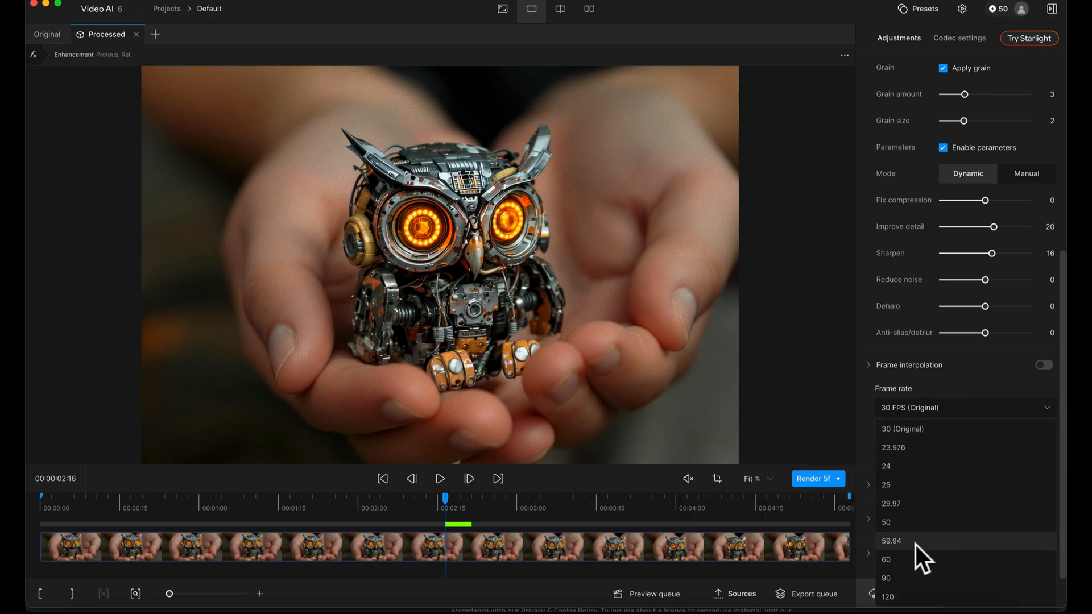
Enable frame interpolation and review its slow motion factors and AI model descriptions.
{"action": "left_click", "coordinate": [984, 373]}
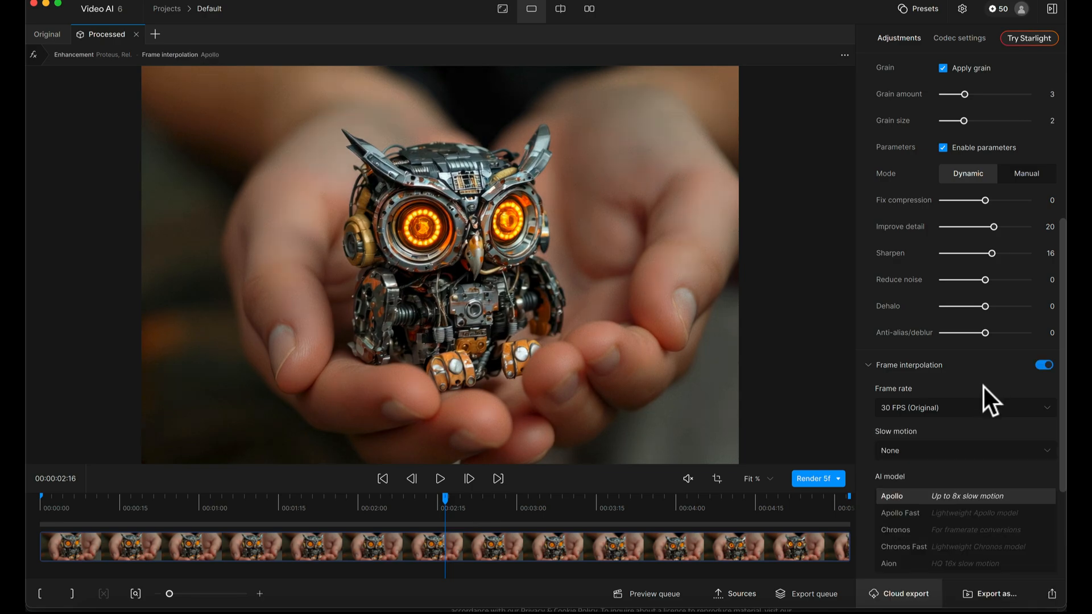
{"action": "scroll", "coordinate": [970, 374], "scroll_direction": "down", "scroll_amount": 3}
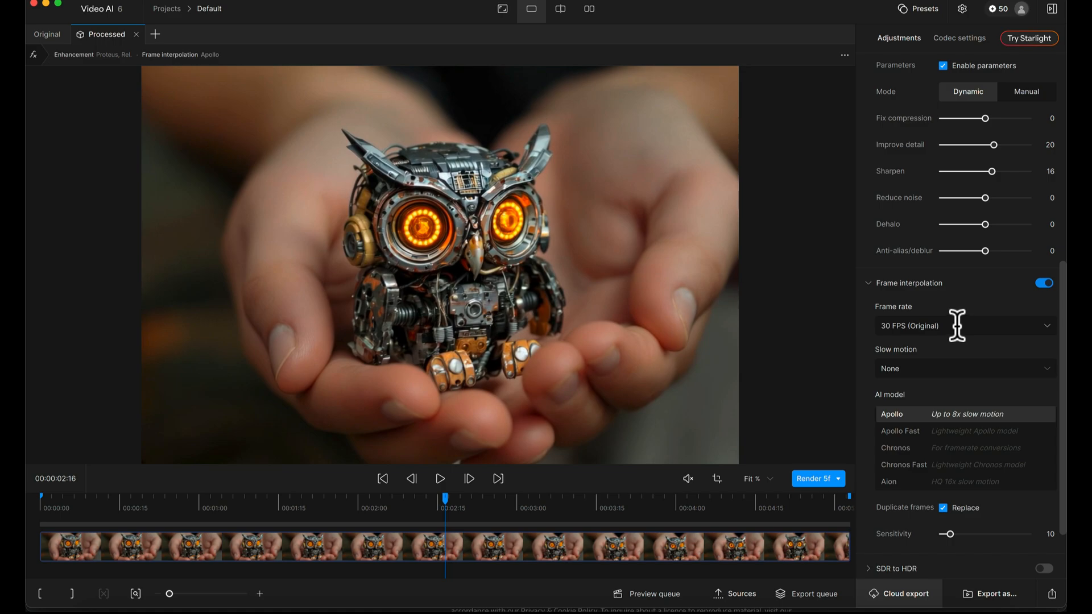
{"action": "left_click", "coordinate": [1033, 366]}
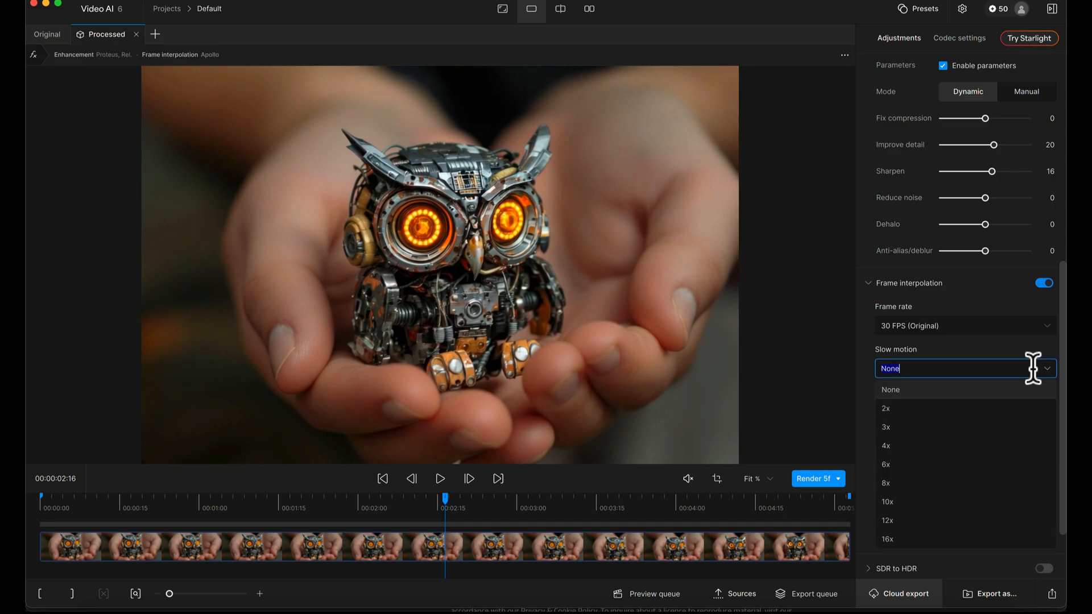
{"action": "left_click", "coordinate": [947, 342]}
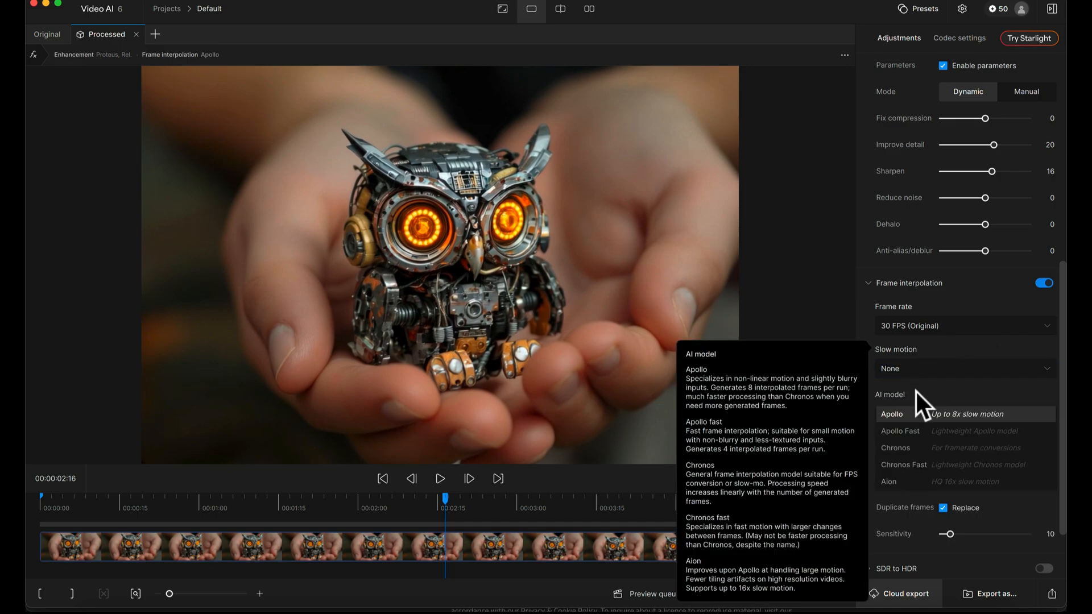
{"action": "scroll", "coordinate": [916, 391], "scroll_direction": "down", "scroll_amount": 1}
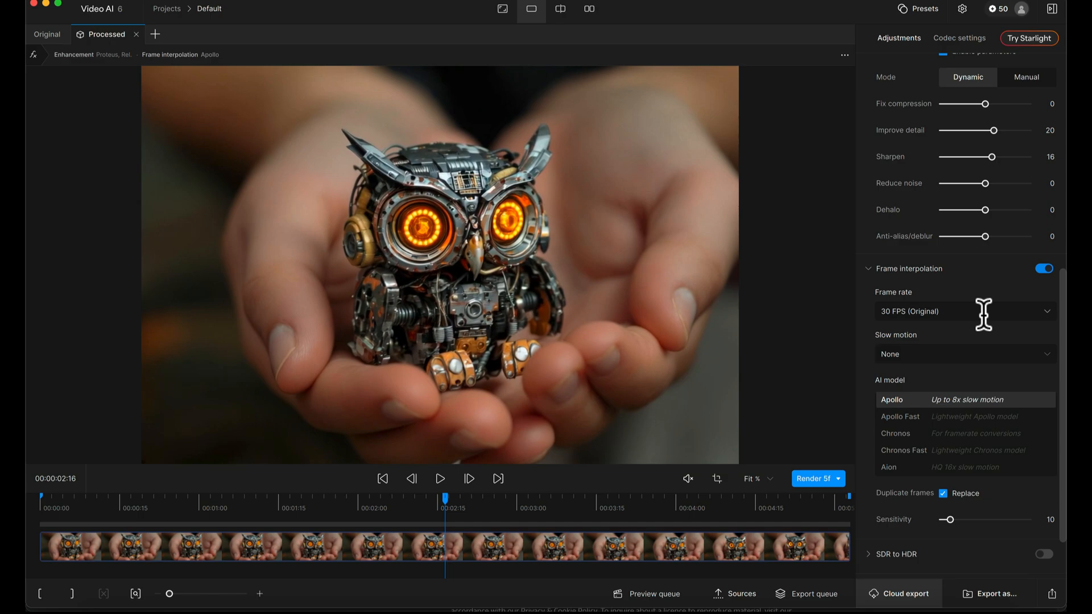
Try the Chronos and Chronos Fast interpolation models, and turn frame interpolation off.
{"action": "left_click", "coordinate": [889, 435]}
{"action": "left_click", "coordinate": [885, 451]}
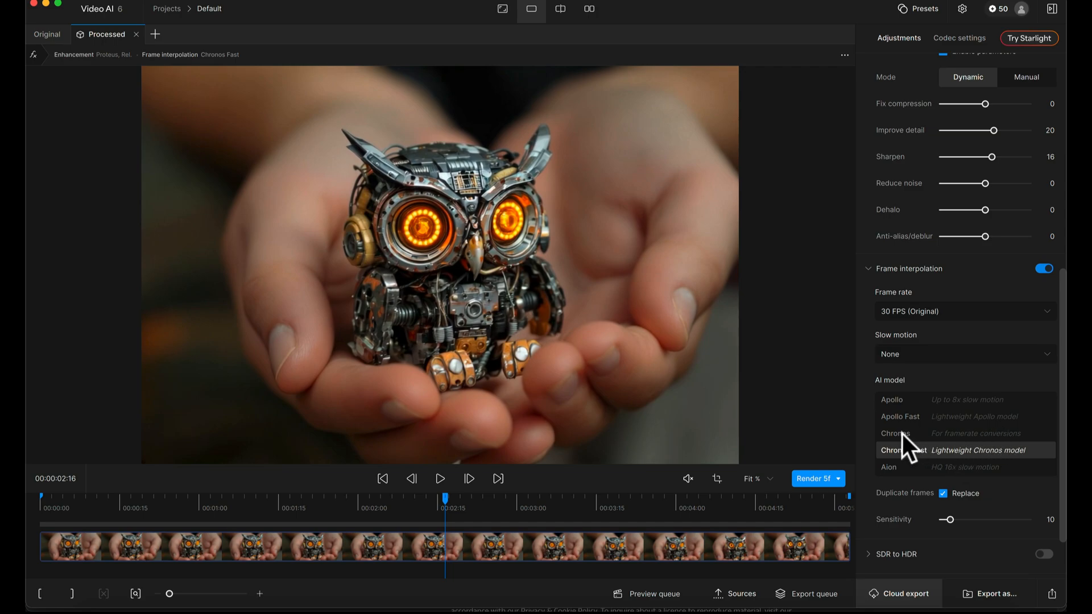
{"action": "mouse_move", "coordinate": [898, 380]}
{"action": "left_click", "coordinate": [1043, 268]}
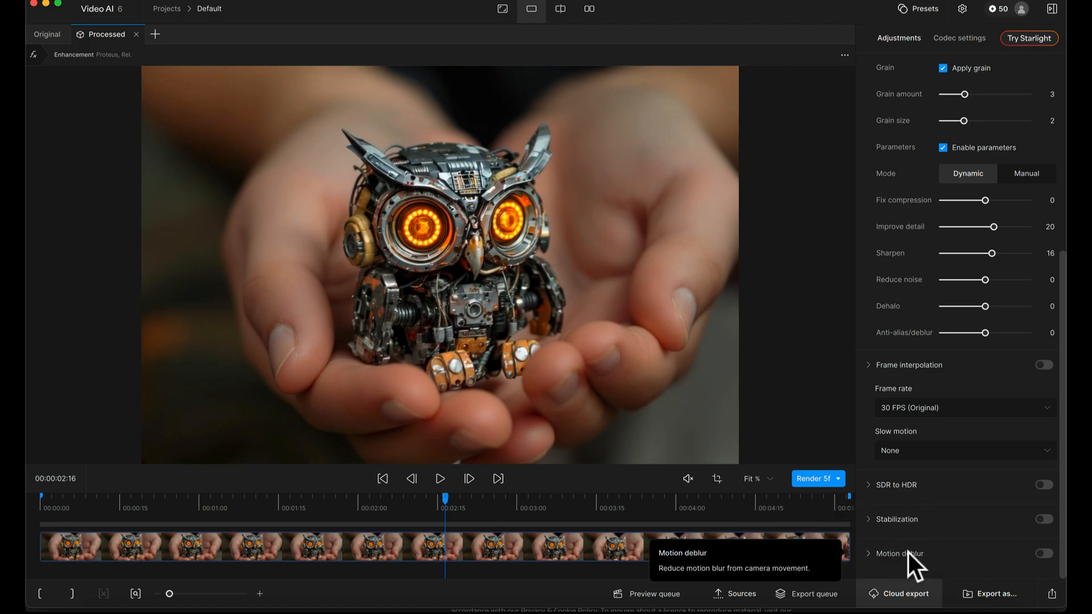
View the save location and file name options for exporting the video, and cancel without saving.
{"action": "left_click", "coordinate": [989, 595]}
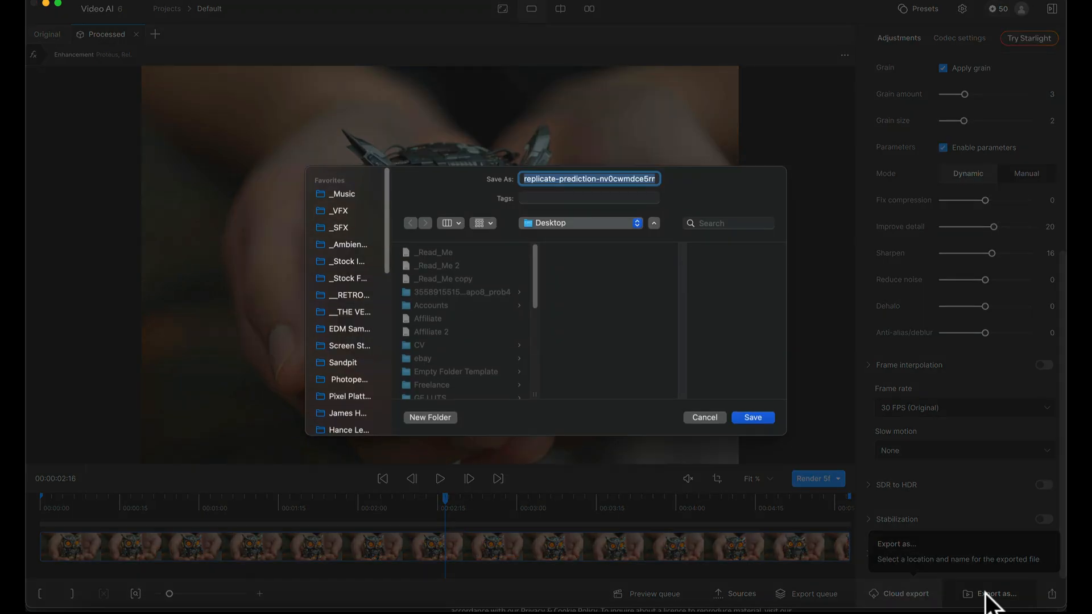
{"action": "left_click", "coordinate": [708, 418]}
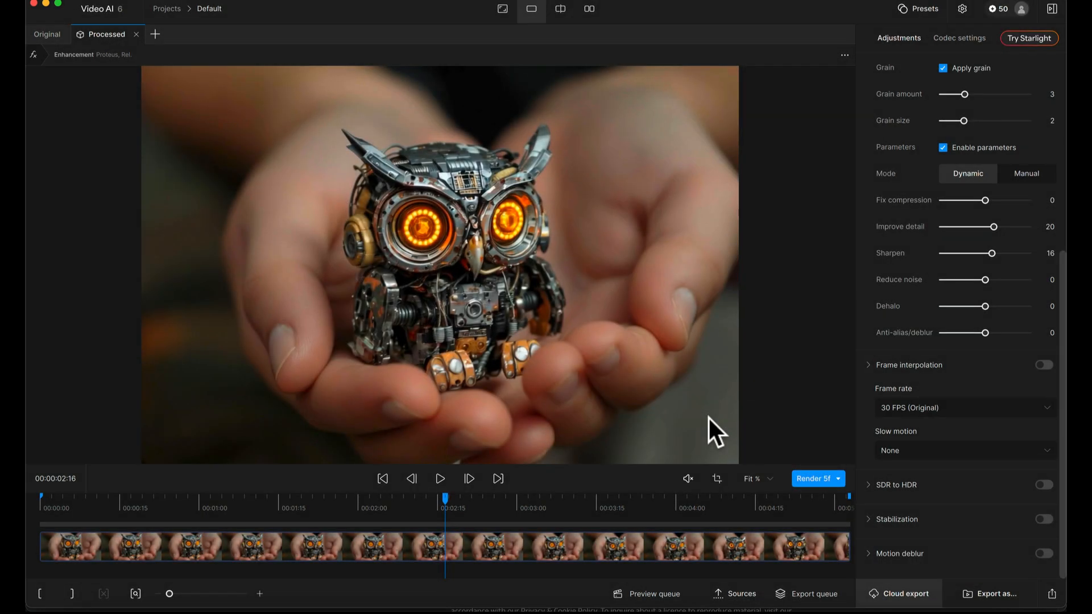